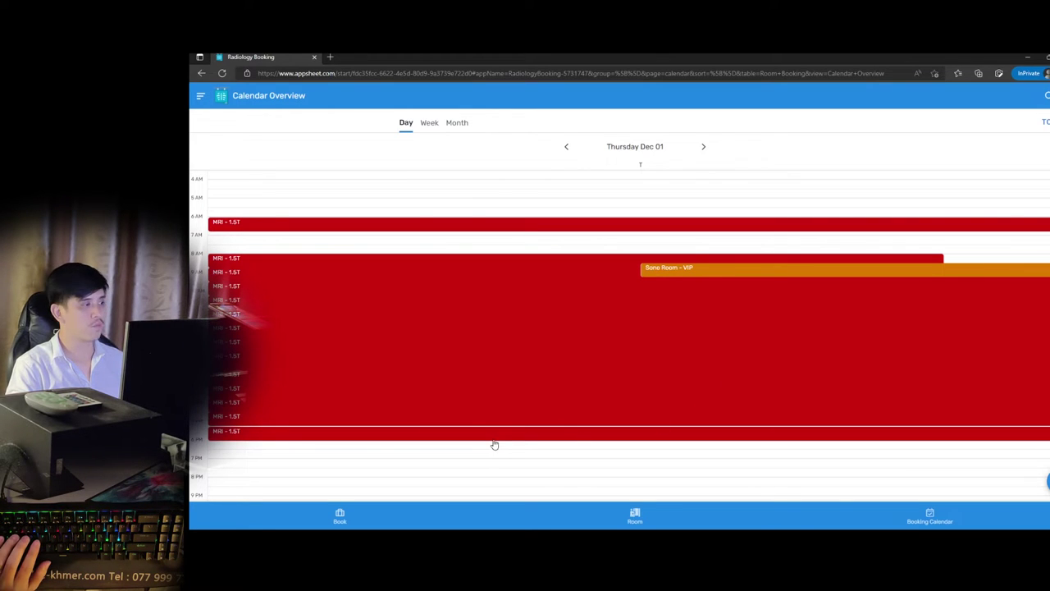
Go to Book, open Calmette Hospital's Ground building, and view its full Rooms list
left_click(341, 519)
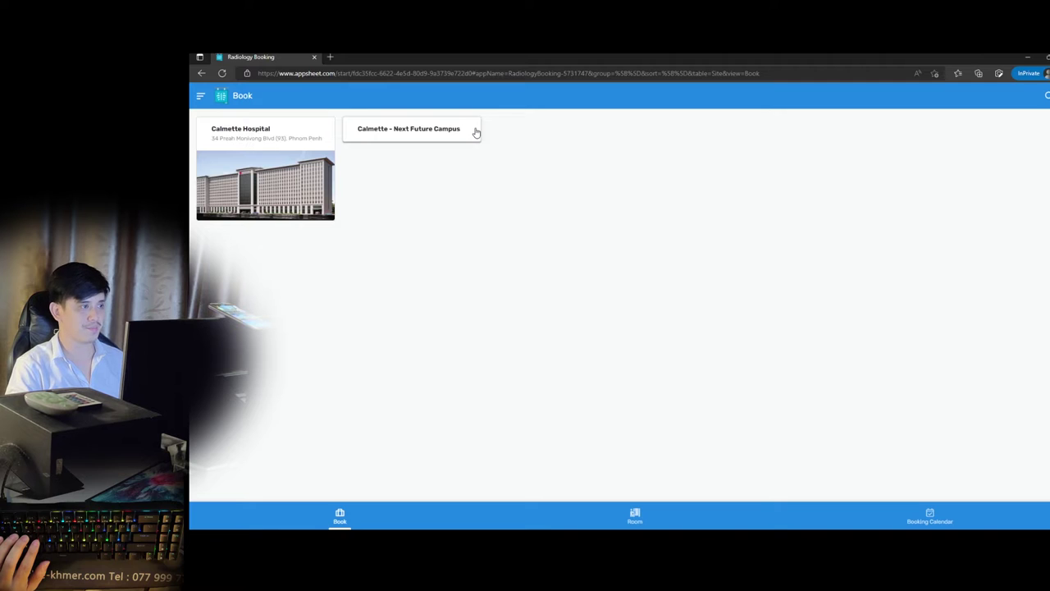
left_click(325, 178)
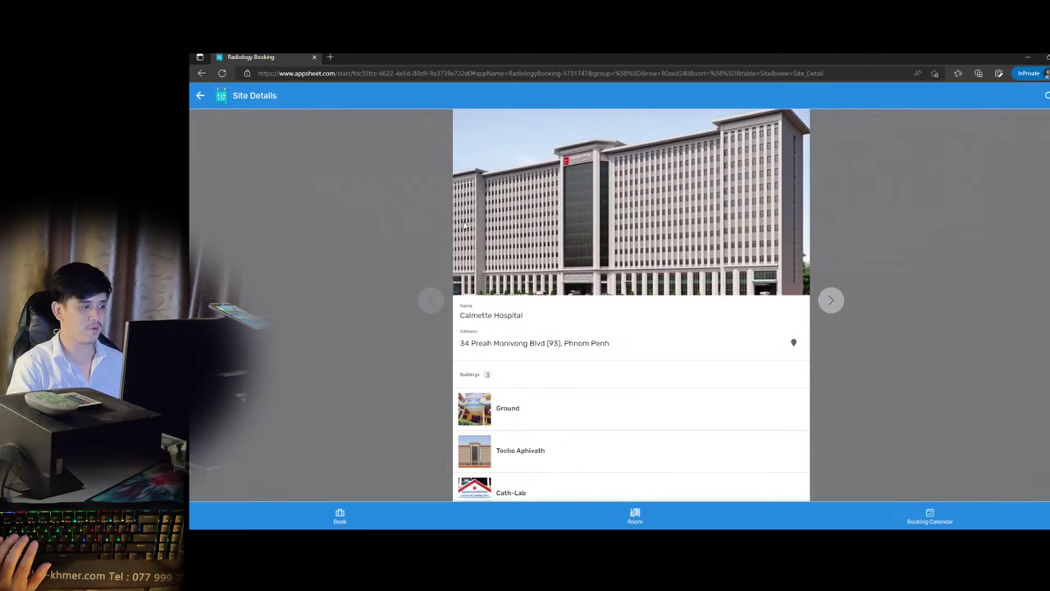
scroll(626, 316, "down", 2)
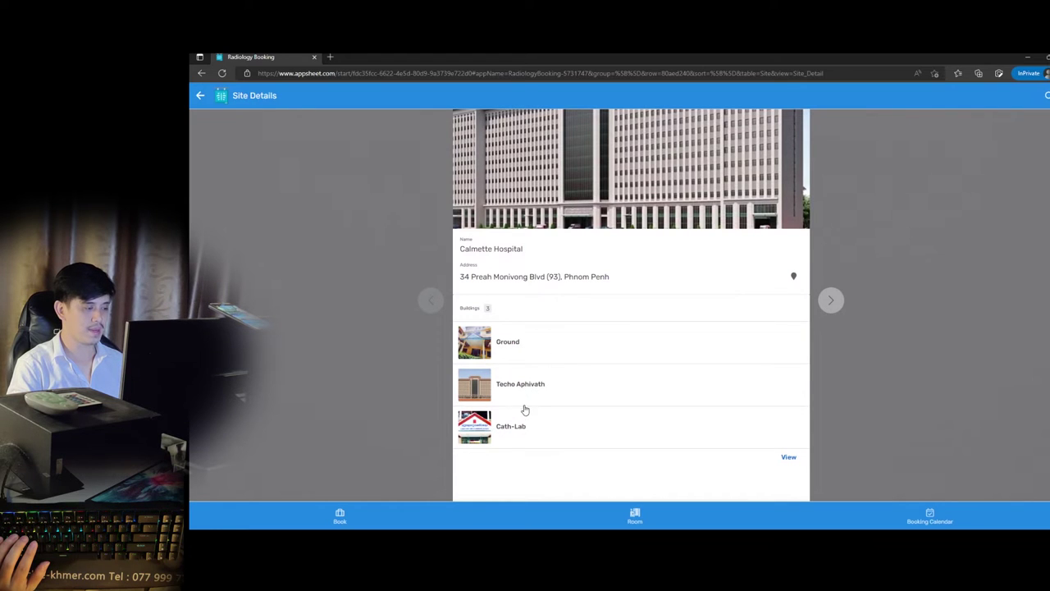
left_click(525, 353)
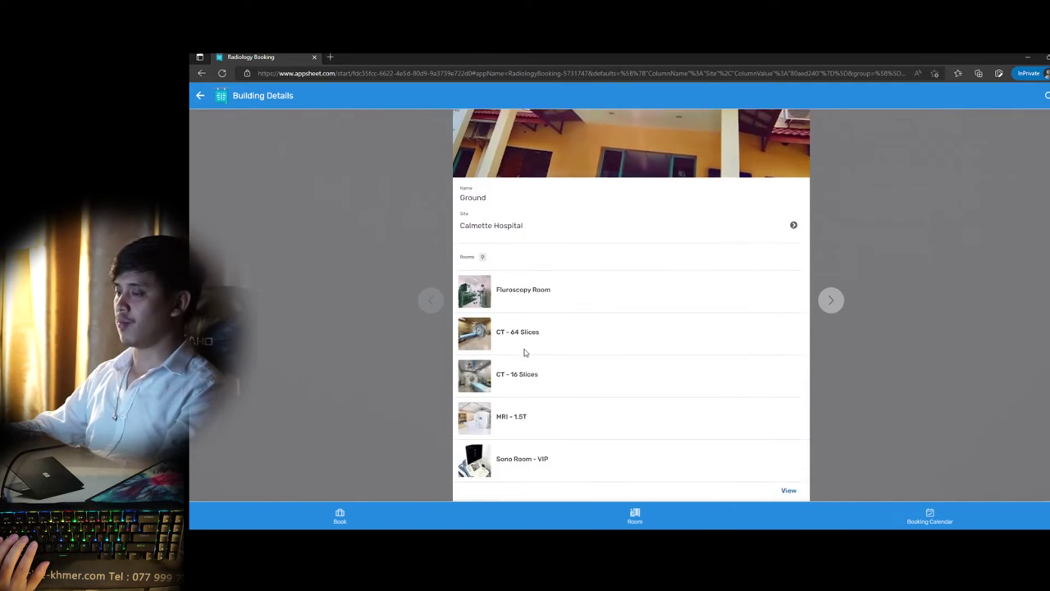
scroll(525, 352, "down", 1)
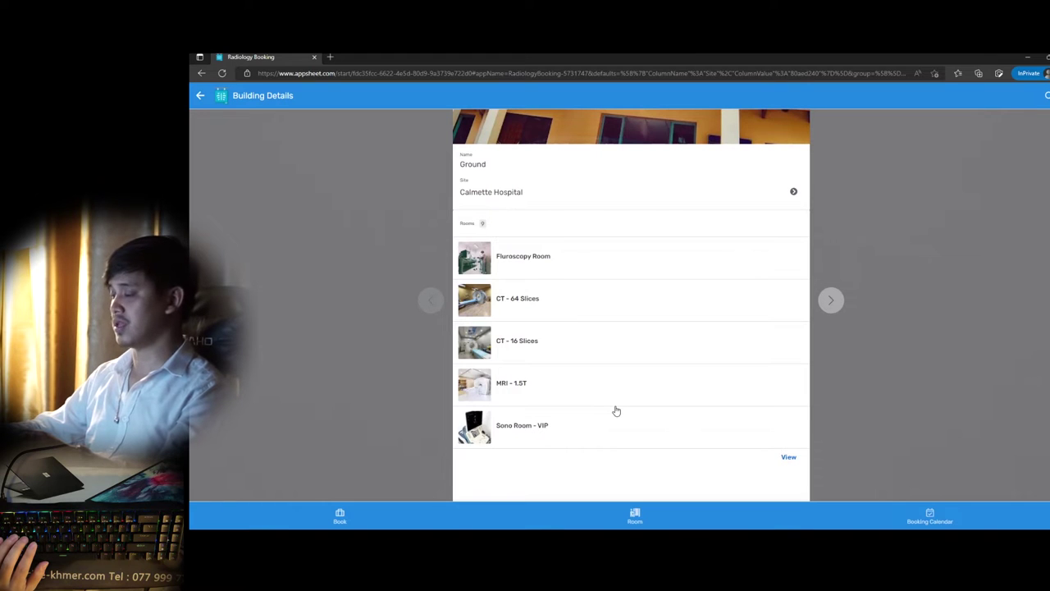
left_click(791, 464)
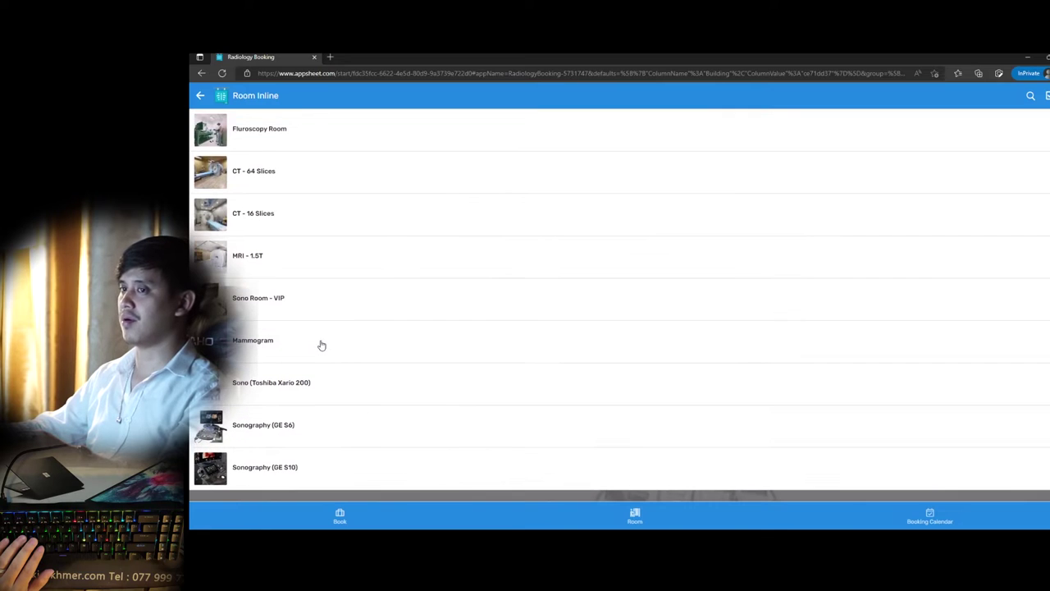
Open MRI - 1.5T, sort its bookings by Start with latest first, and show them on the calendar
left_click(311, 264)
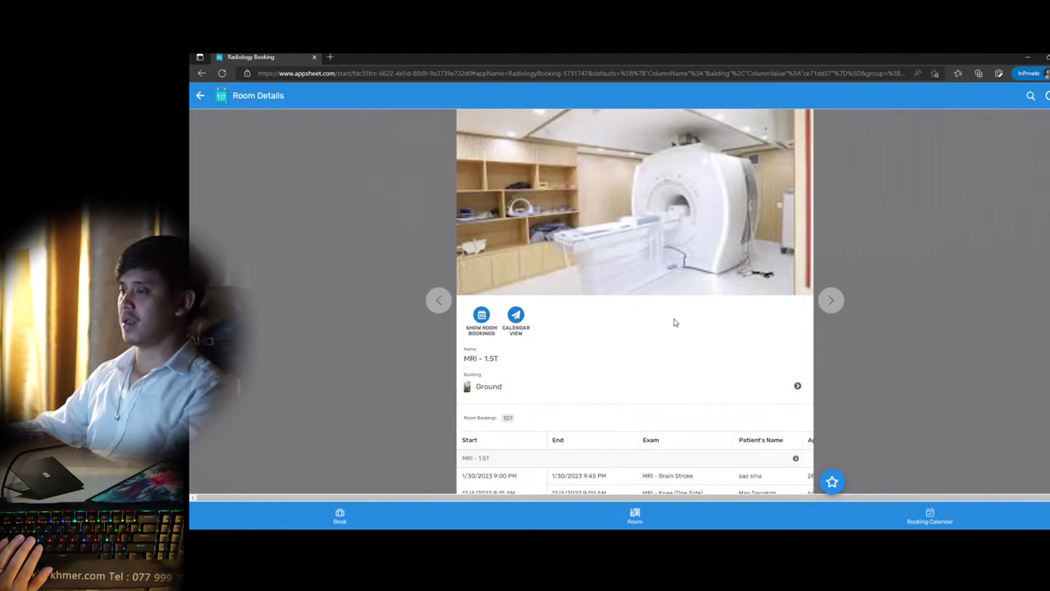
scroll(674, 322, "down", 3)
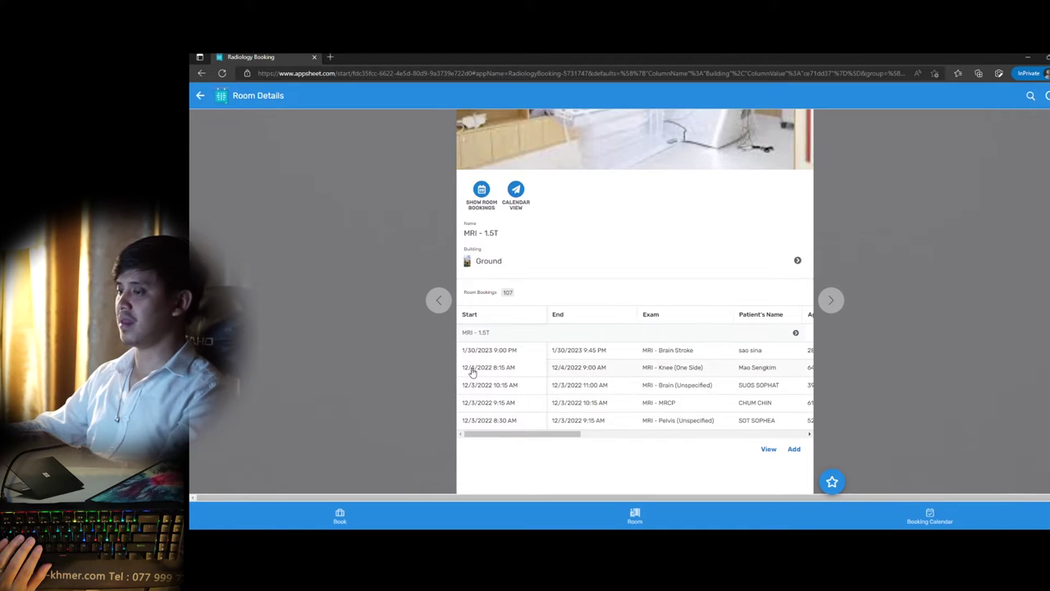
left_click(473, 315)
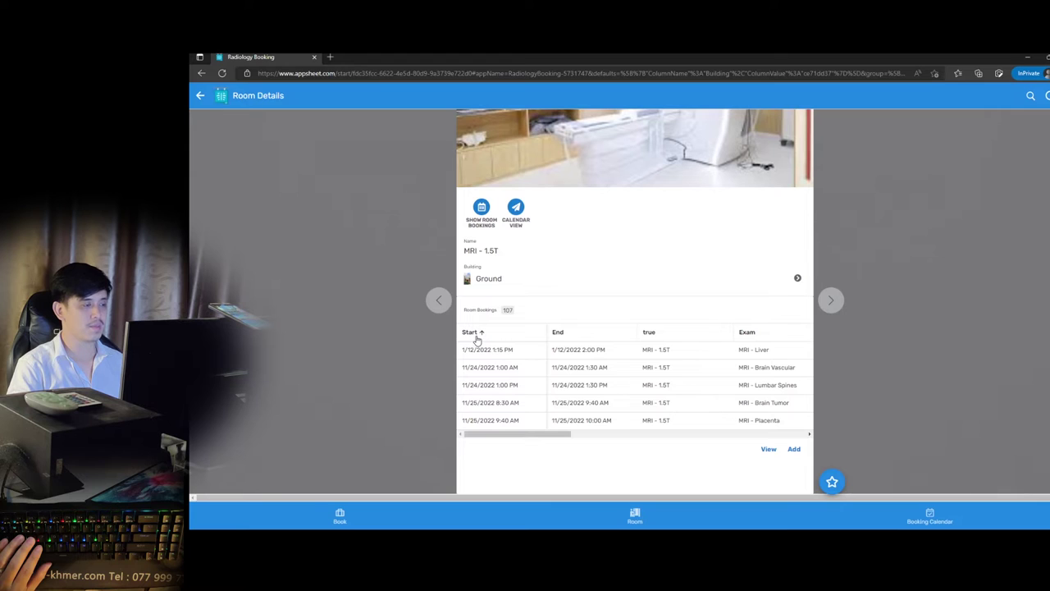
left_click(477, 336)
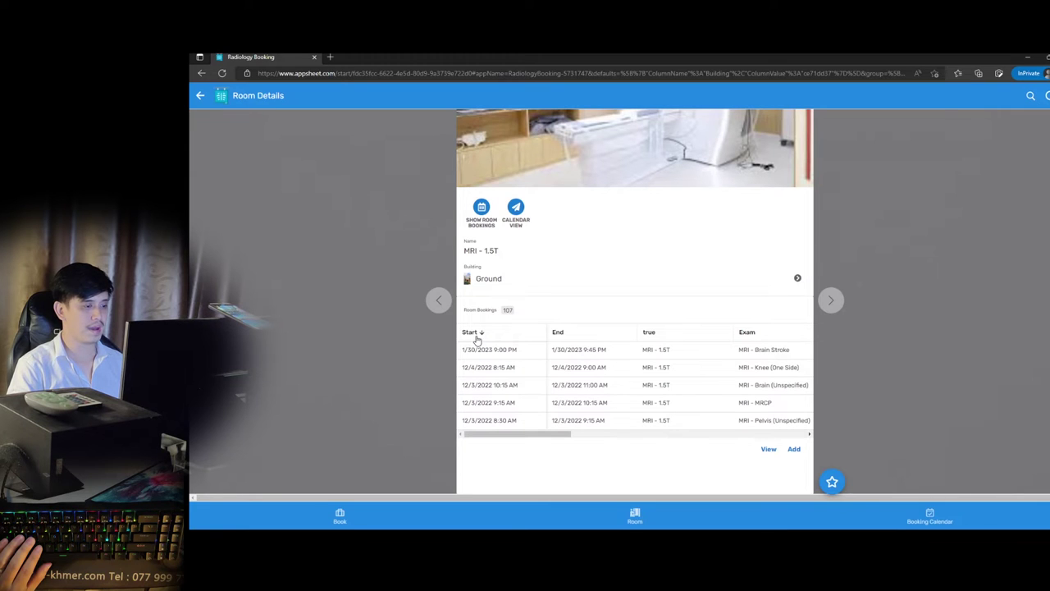
left_click(516, 220)
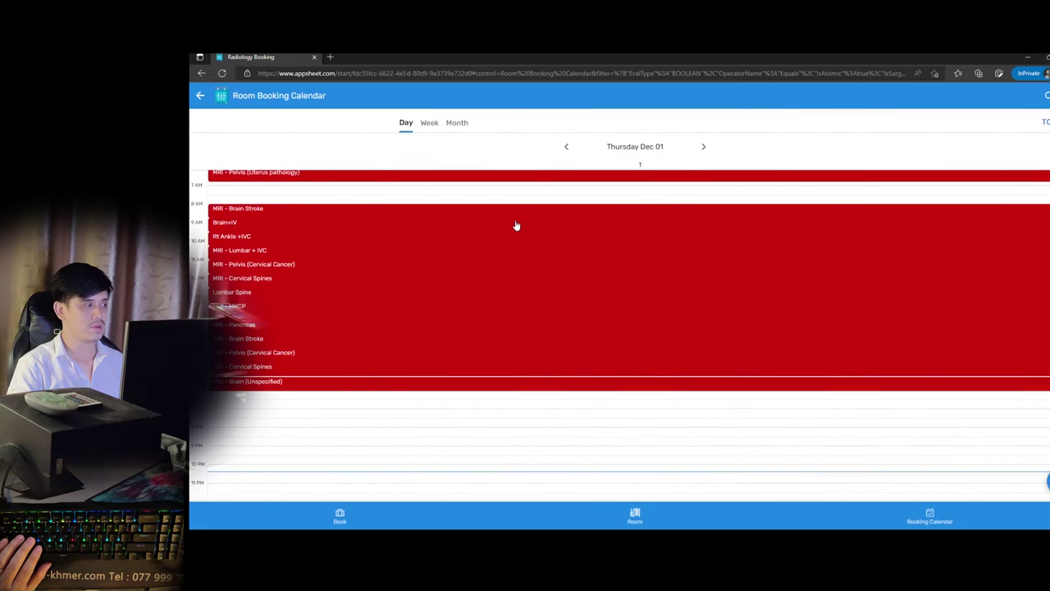
scroll(495, 273, "up", 1)
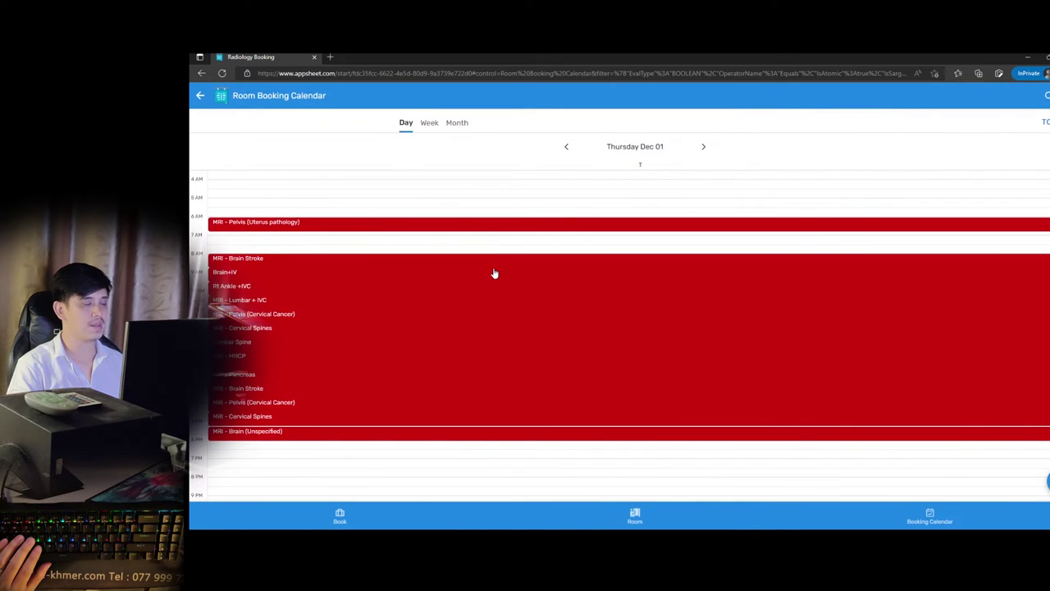
scroll(494, 278, "down", 1)
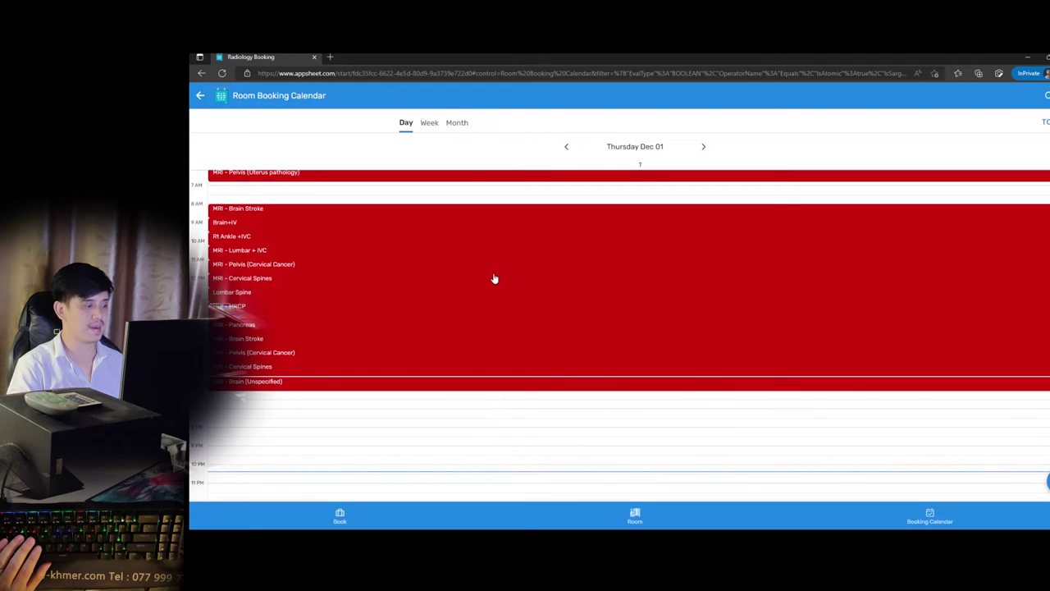
scroll(656, 243, "up", 1)
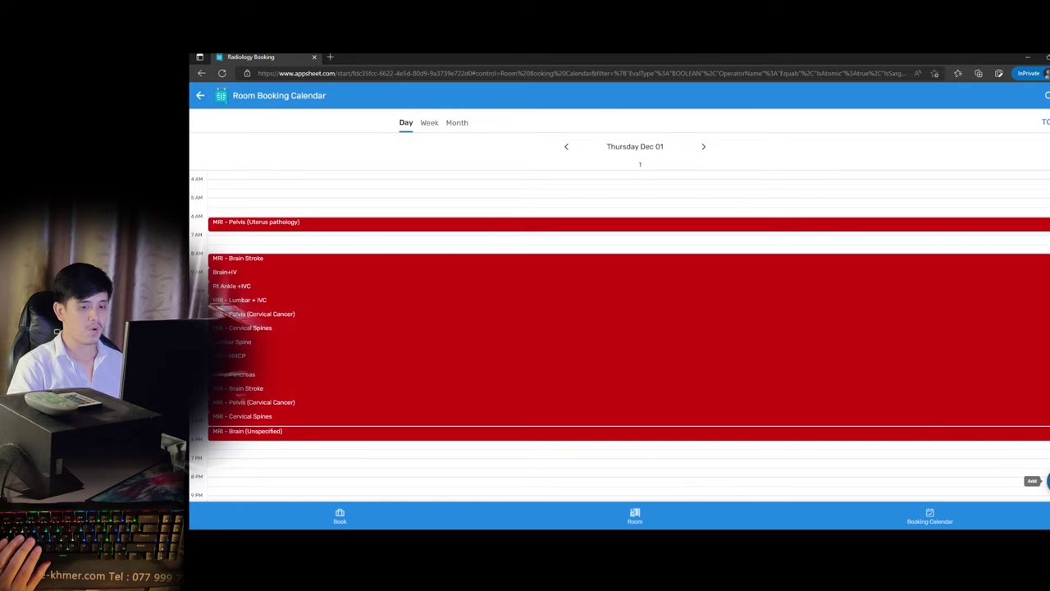
Start a new room booking for MRI - 1.5T
left_click(1047, 481)
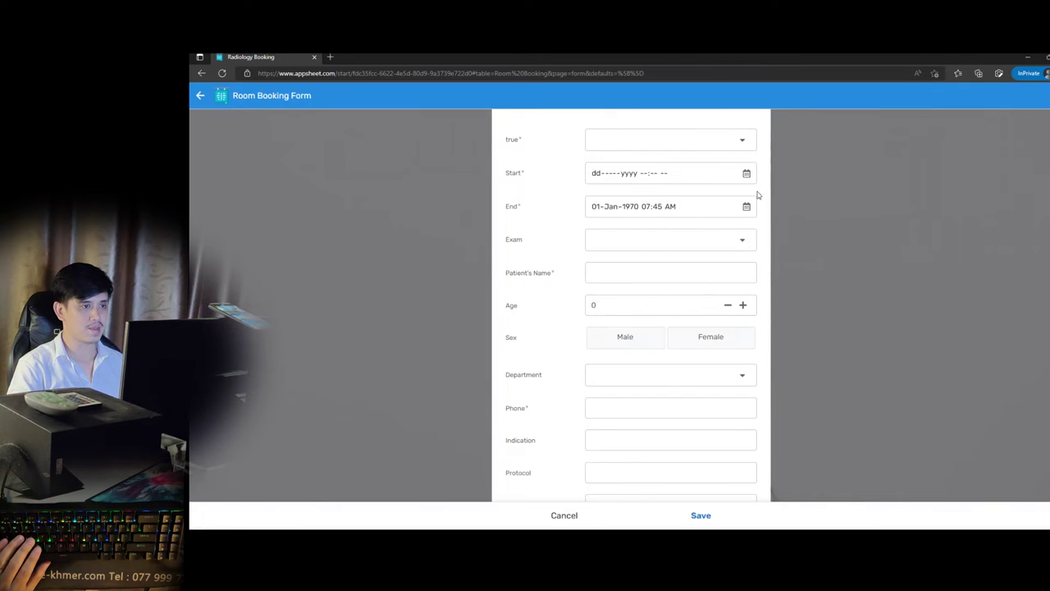
left_click(722, 145)
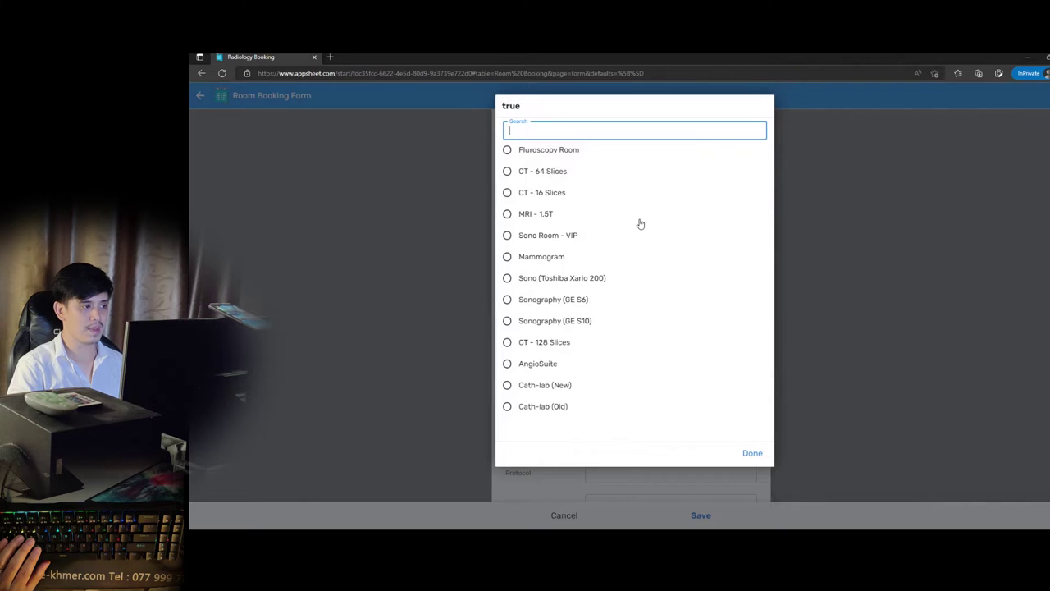
left_click(641, 218)
Set the booking start to 01-Dec-2022 07:00 AM, ending at 07:45 AM
left_click(745, 176)
left_click(648, 232)
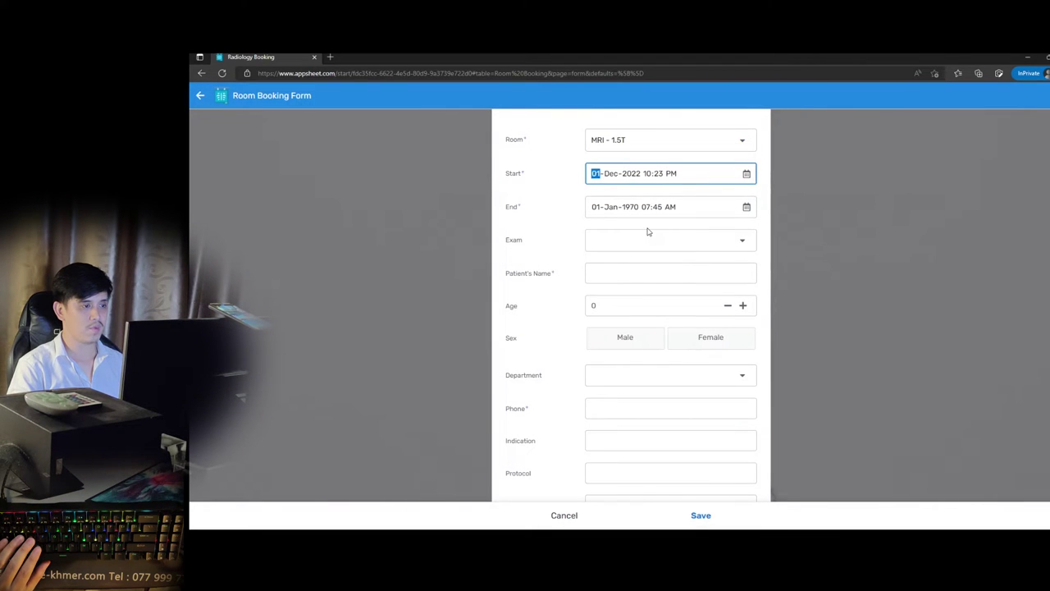
left_click(649, 175)
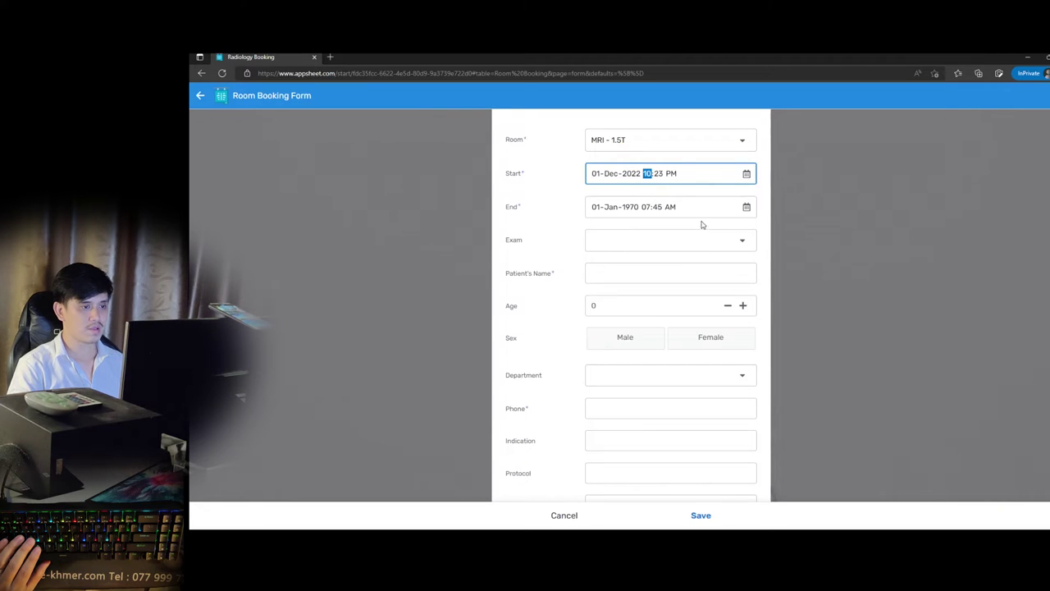
type("07")
type("00")
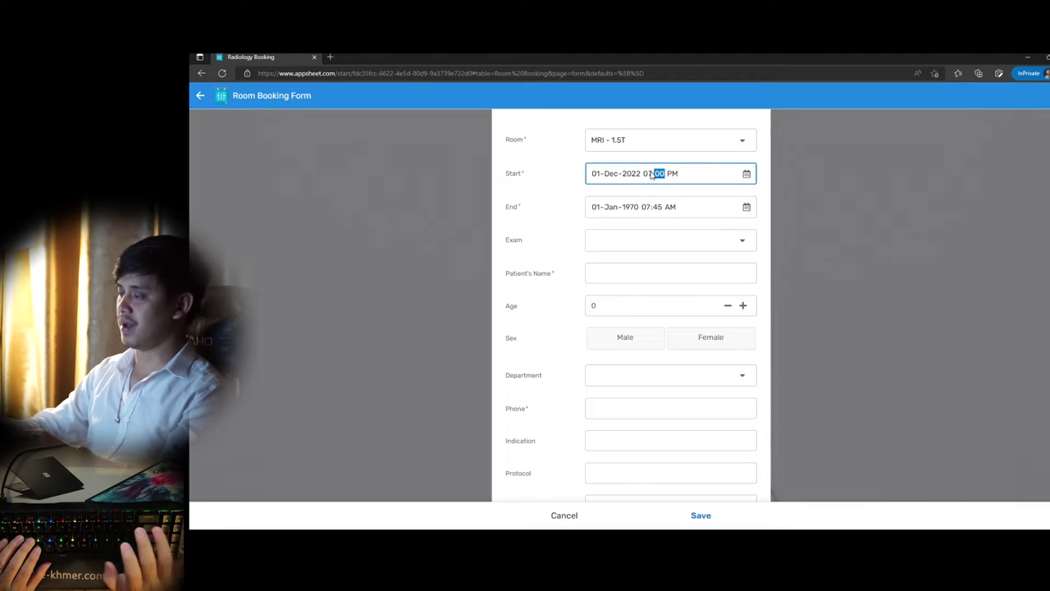
type("a")
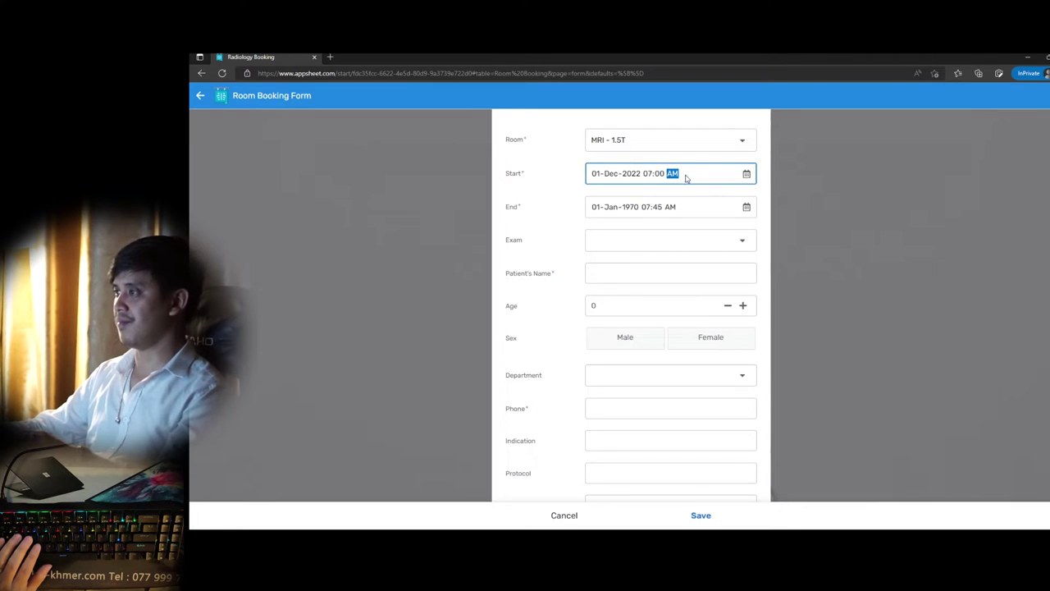
left_click(699, 211)
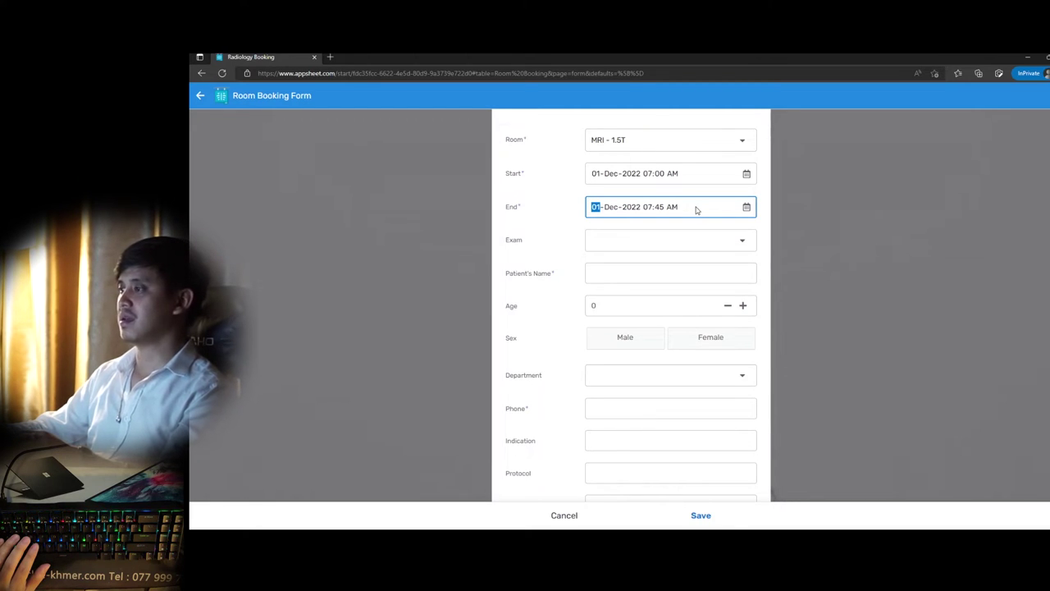
left_click(648, 208)
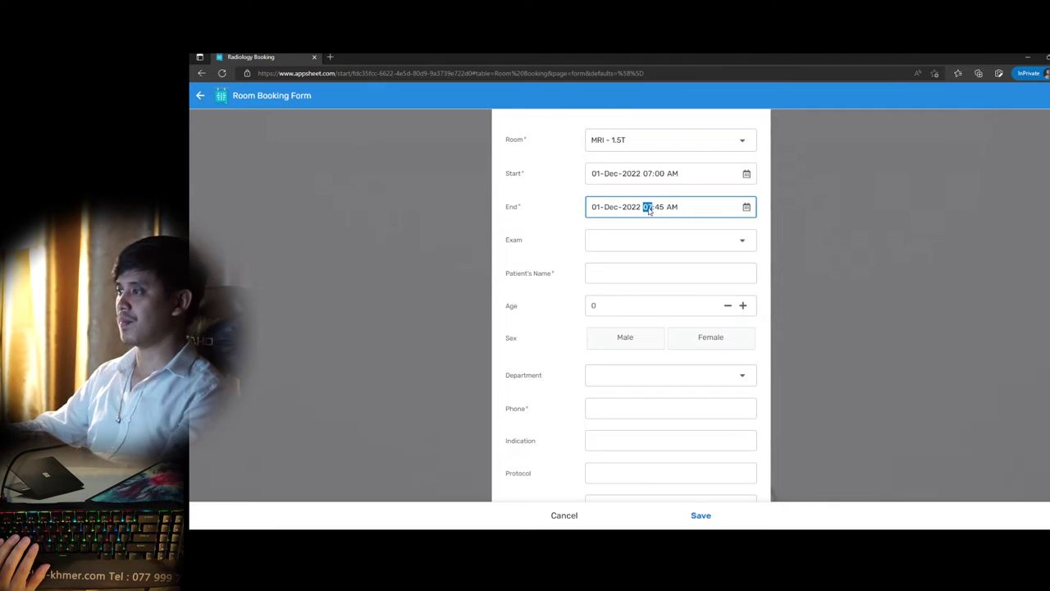
type("8:")
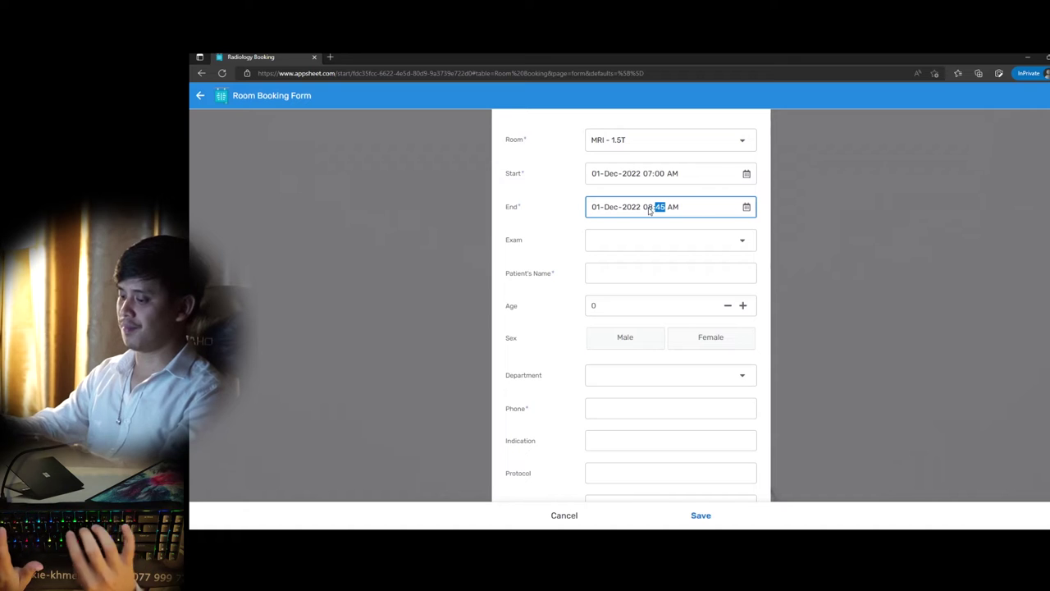
type("15")
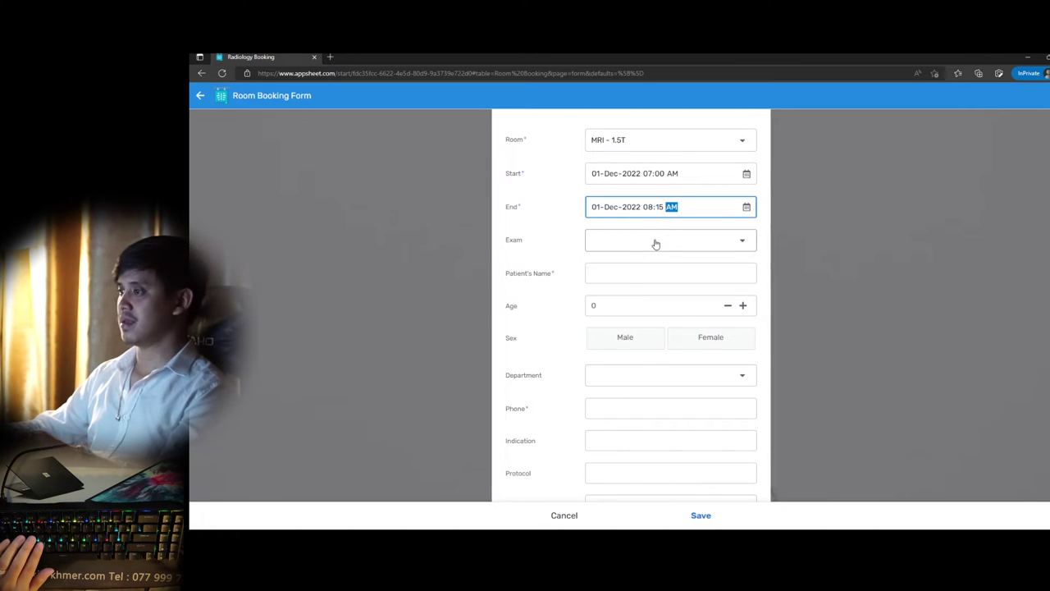
left_click(655, 243)
left_click(792, 257)
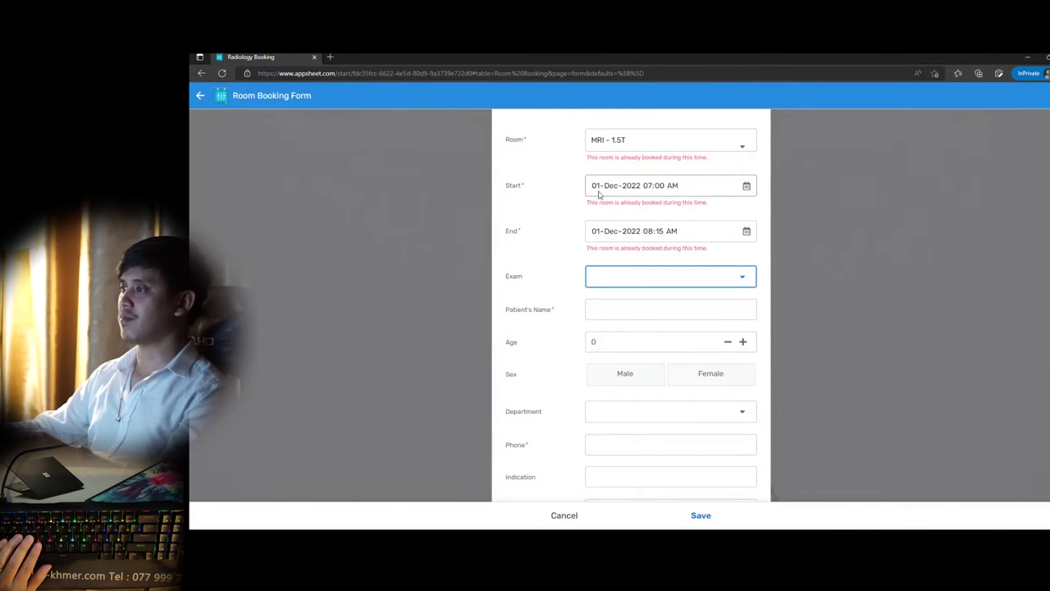
left_click(652, 234)
type("07:")
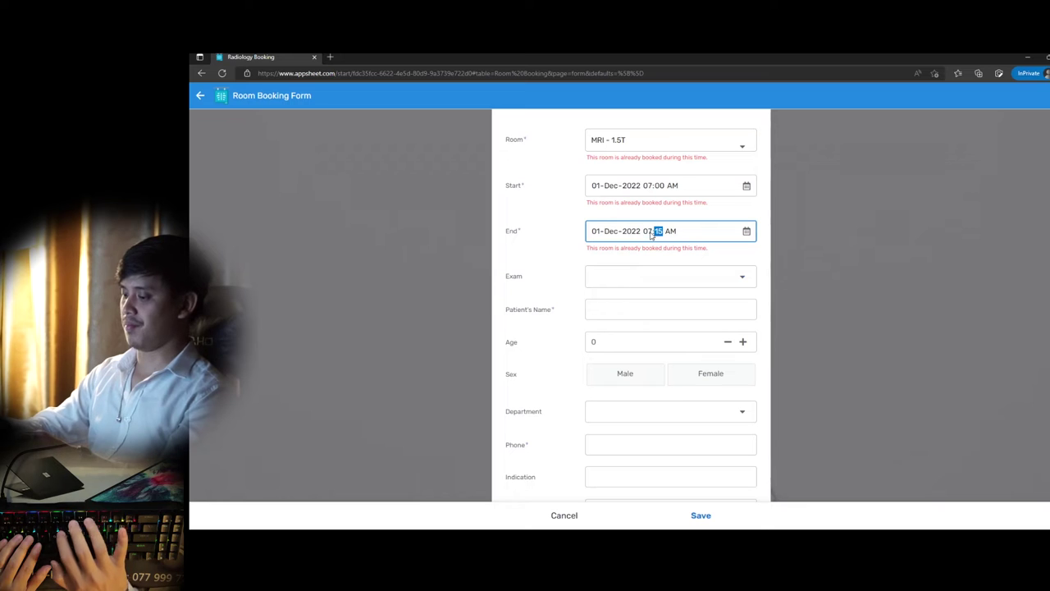
type("45")
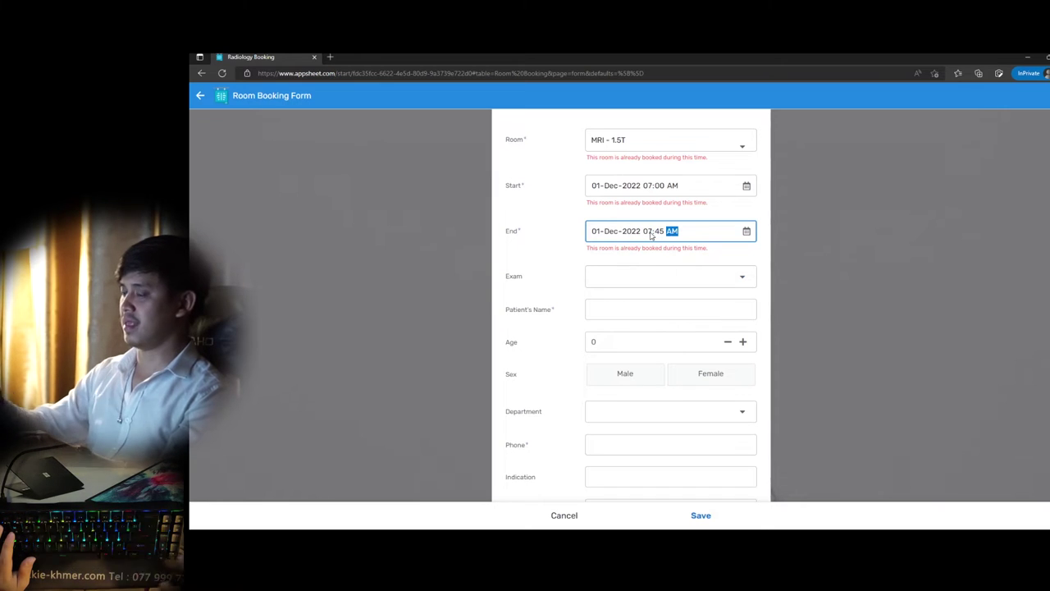
left_click(826, 259)
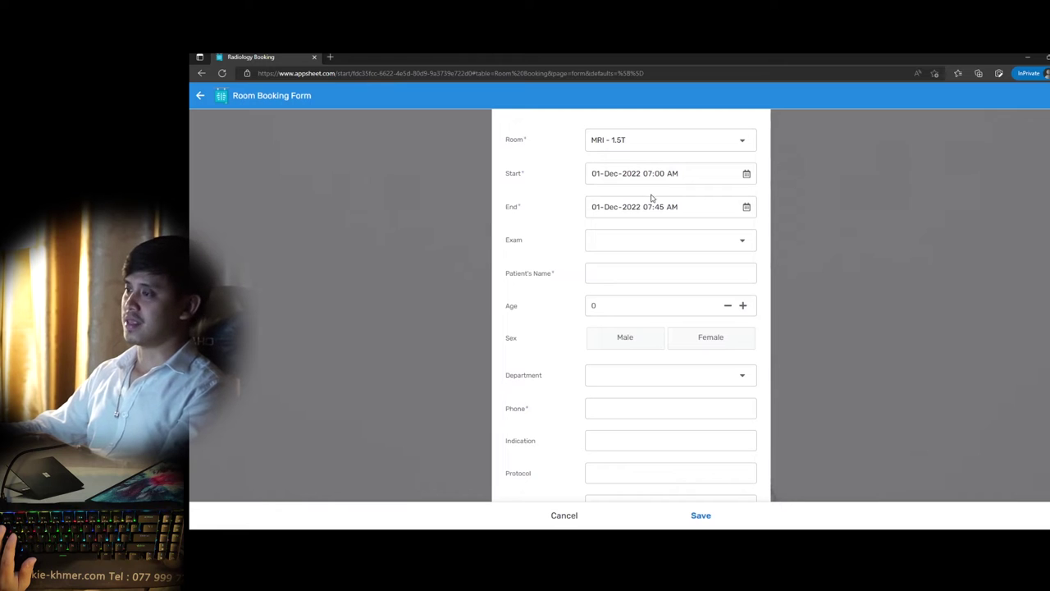
left_click(657, 240)
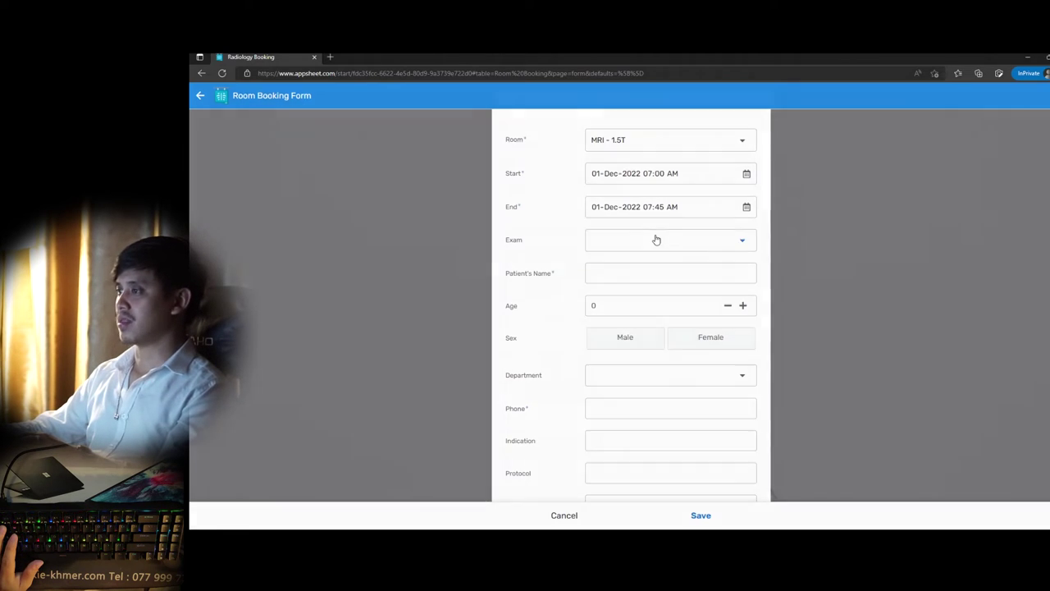
Search 'lumb' in the Exam list and select MRI - Lumbar Spines
scroll(652, 273, "down", 5)
scroll(652, 274, "down", 2)
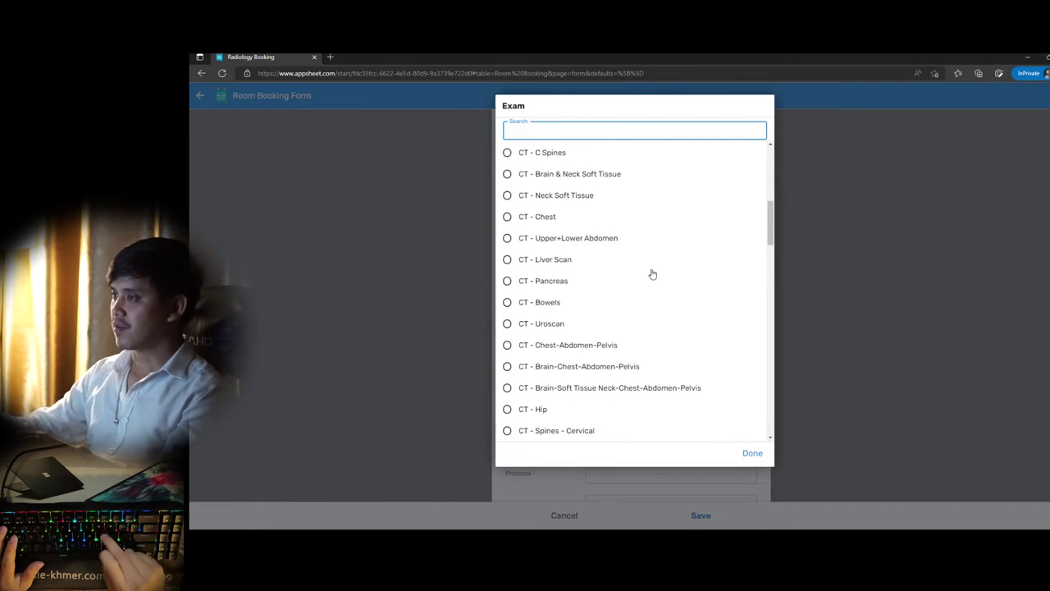
type("l")
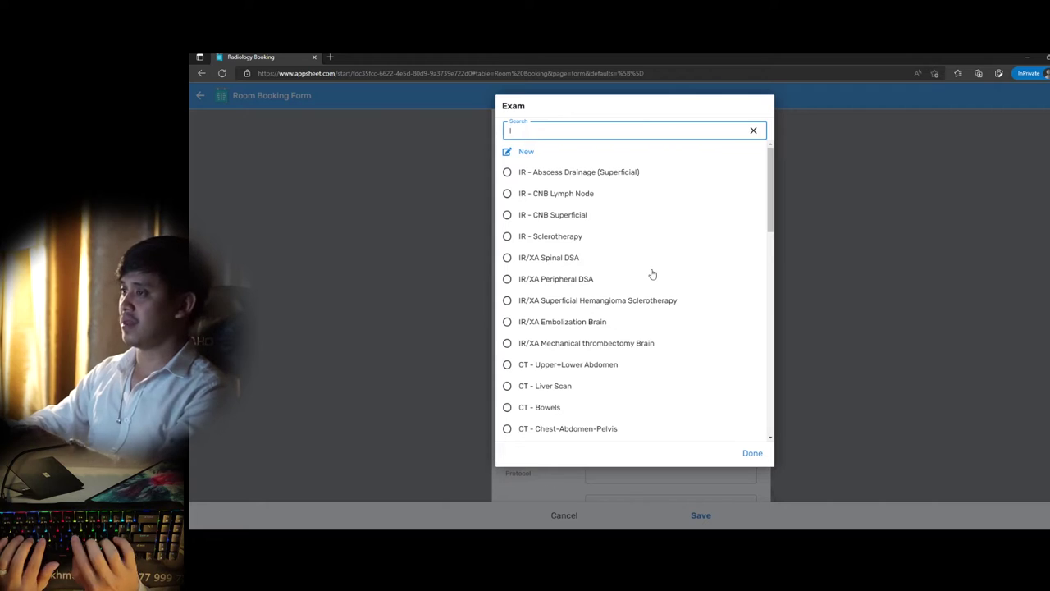
type("umb")
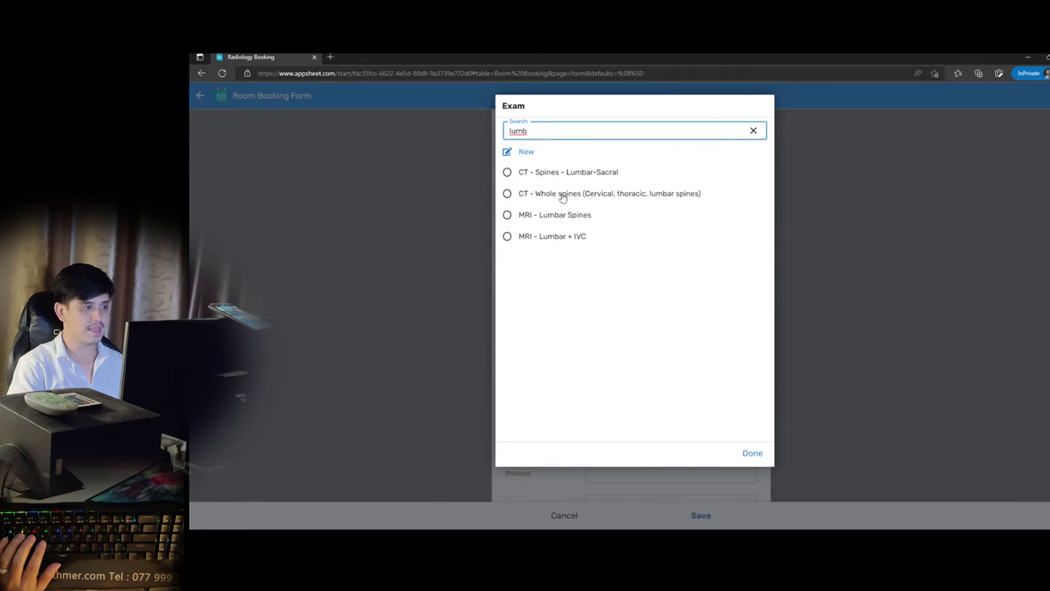
left_click(526, 217)
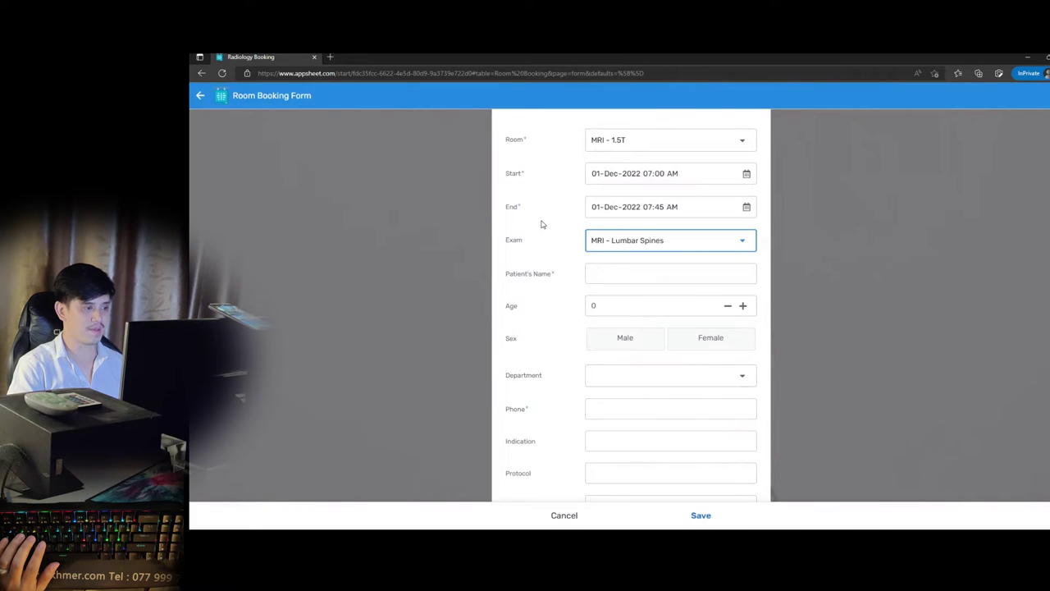
Enter the patient's name, age 68 and sex Female
scroll(541, 224, "down", 1)
left_click(624, 216)
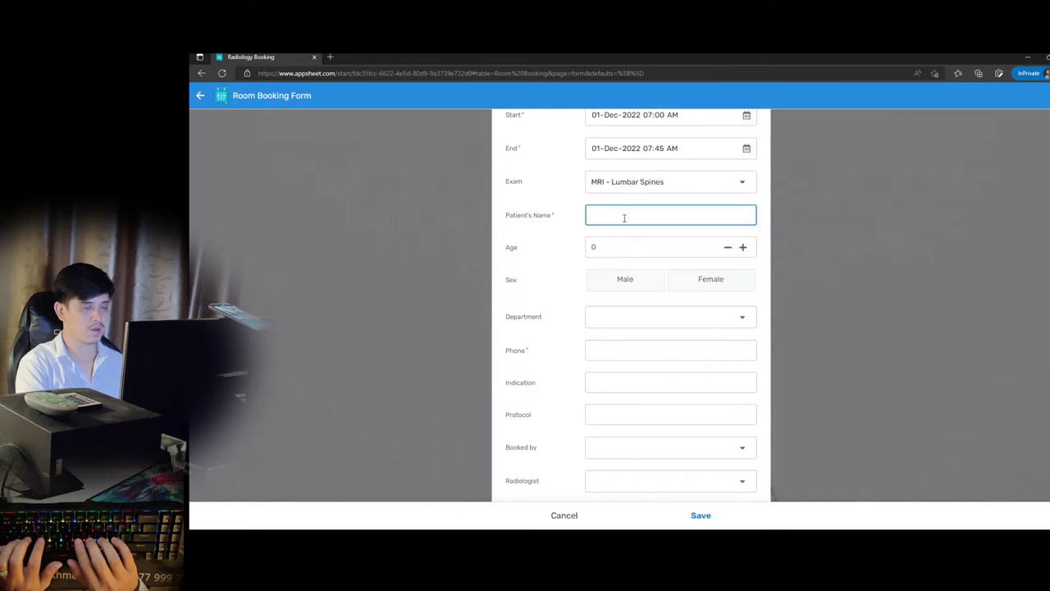
type("YEY SOK")
left_click(615, 250)
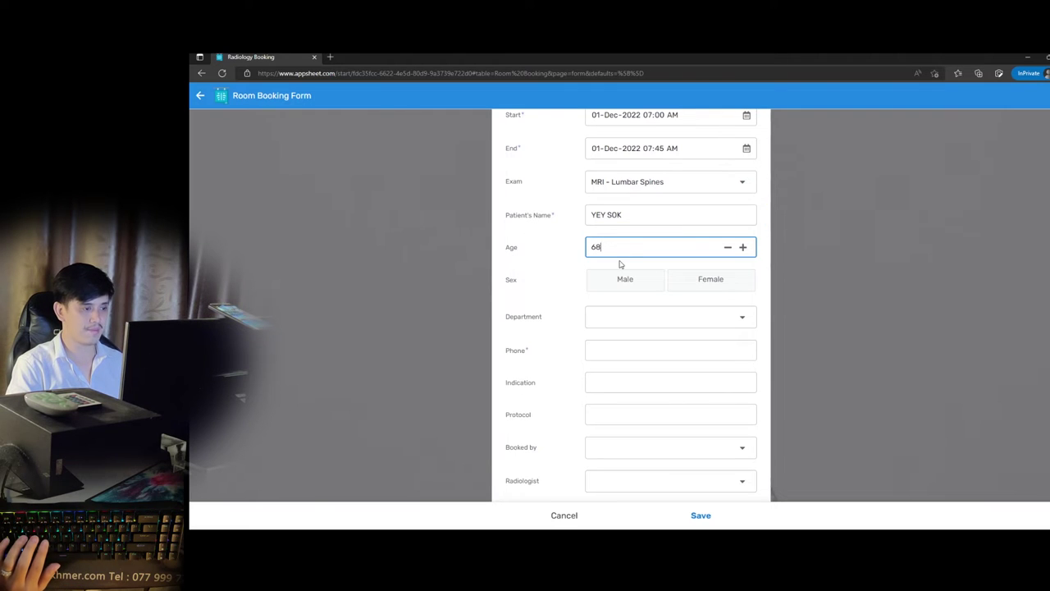
left_click(695, 279)
scroll(694, 275, "down", 1)
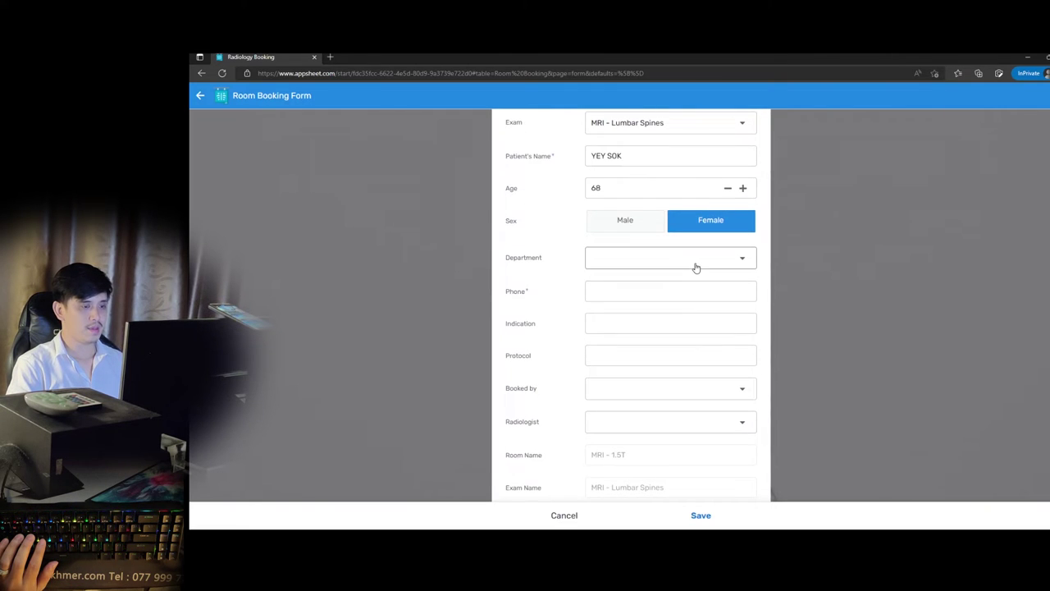
Set the department to UP
left_click(695, 267)
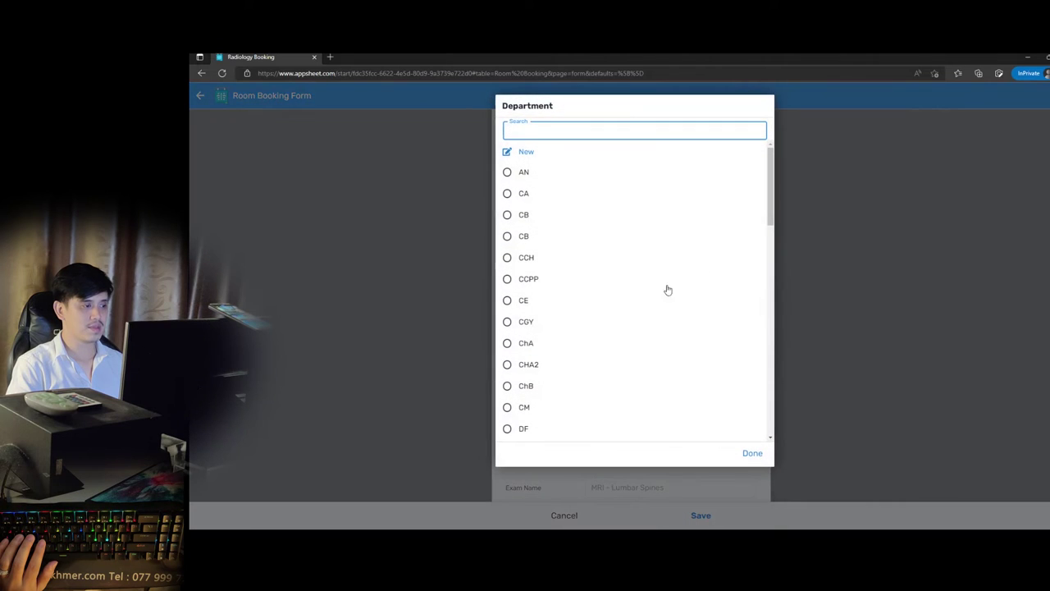
scroll(550, 271, "down", 2)
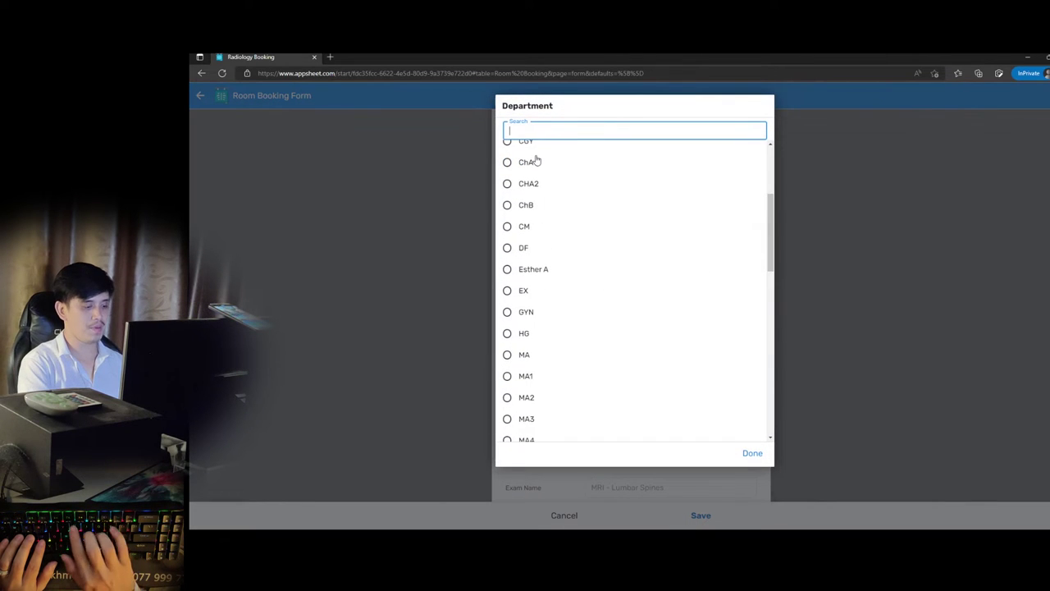
type("up")
left_click(530, 172)
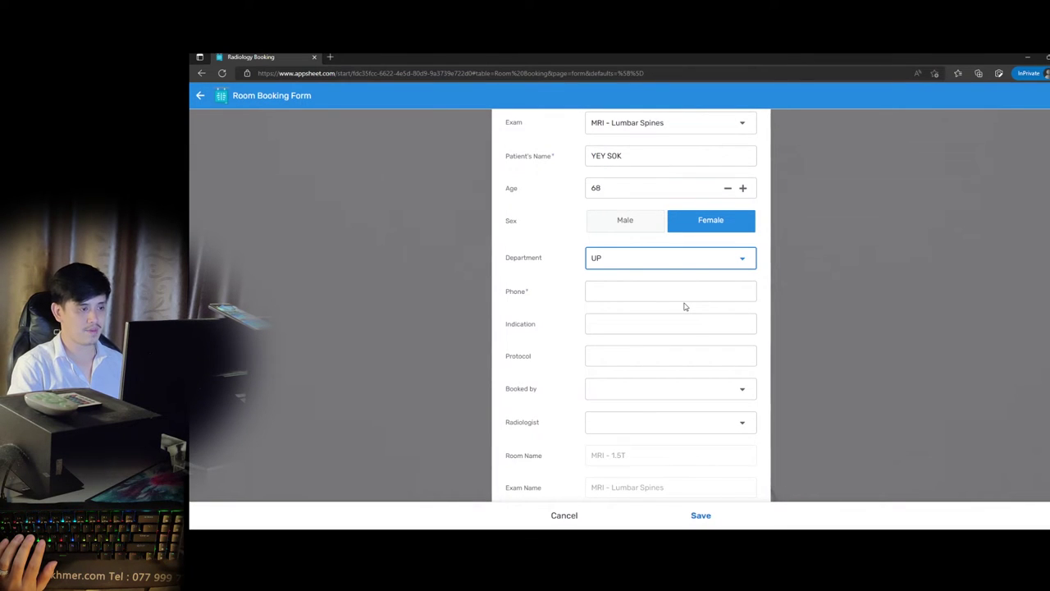
Enter the patient's phone number and the indication 'RT sciatica'
left_click(685, 296)
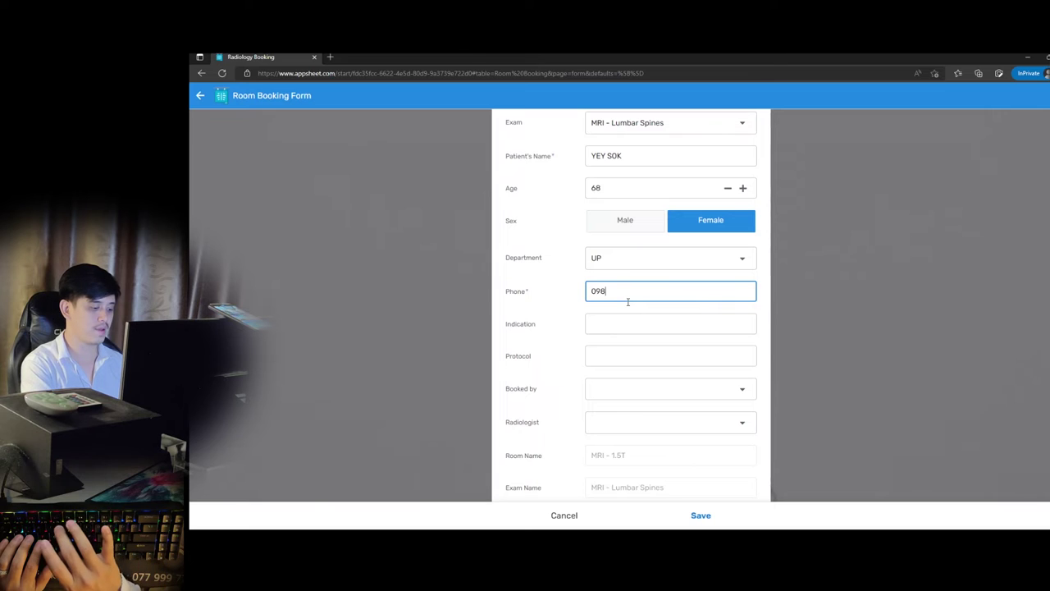
type("295")
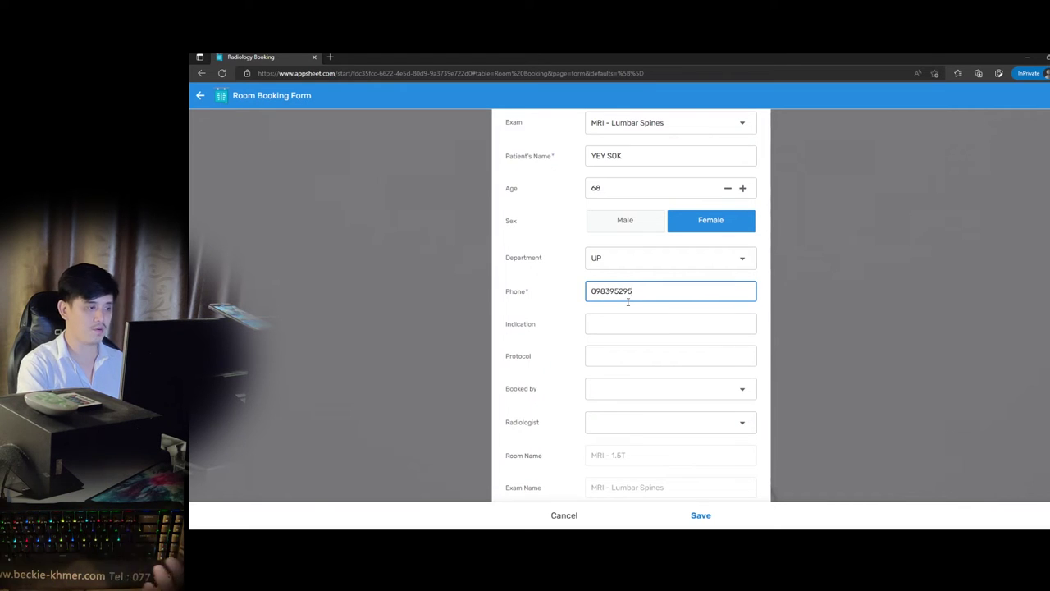
left_click(627, 323)
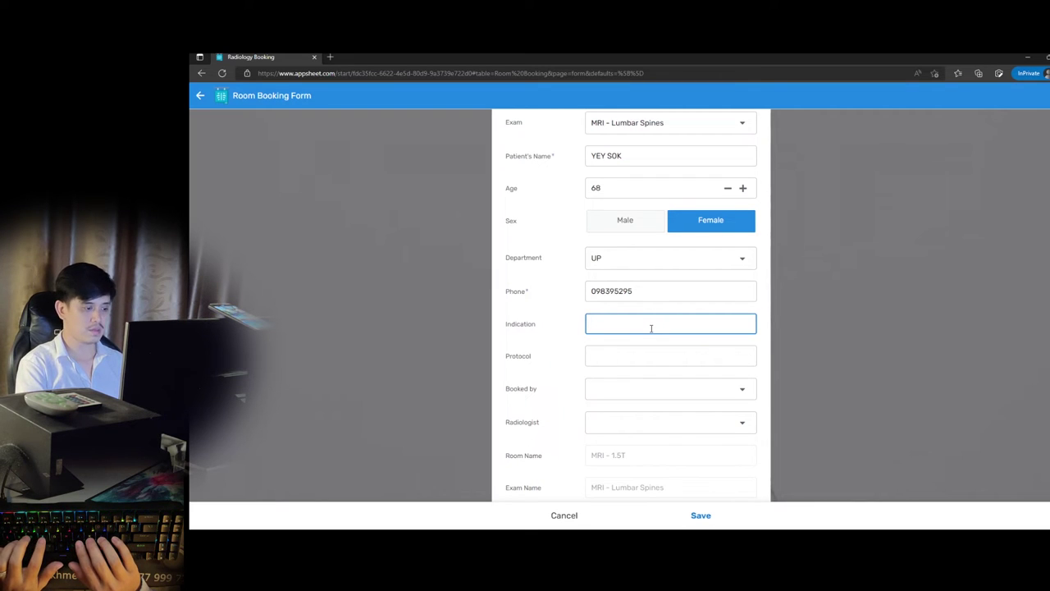
type("RT sciatica")
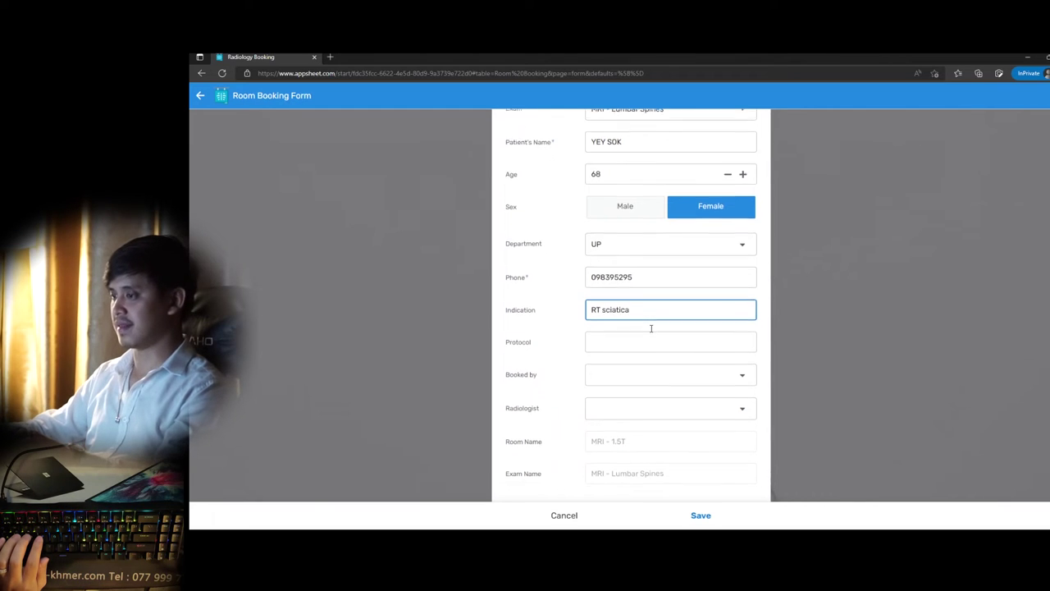
left_click(622, 339)
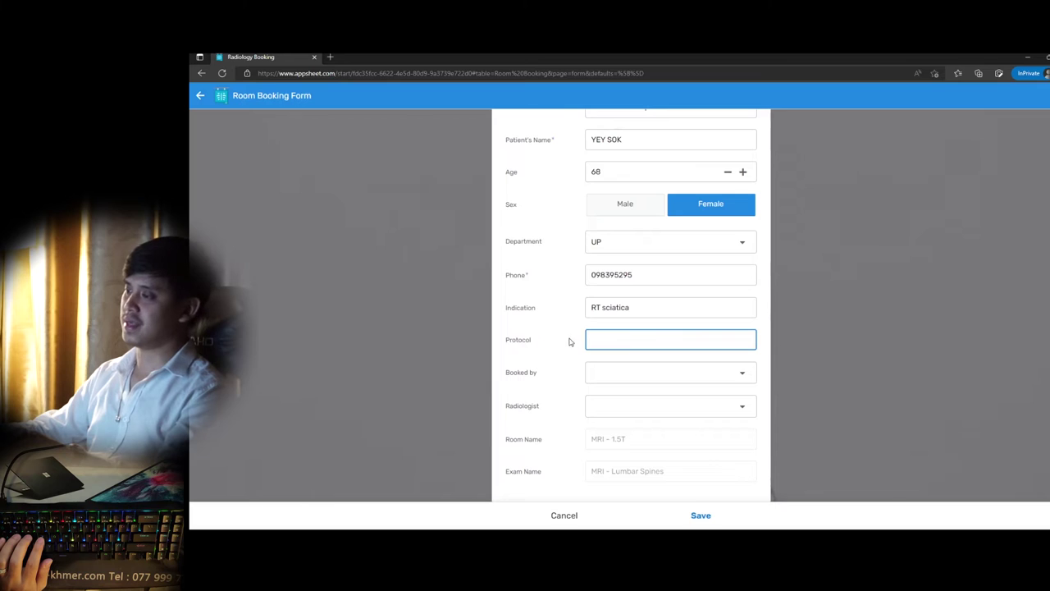
Set Booked by to the last staff member in the list
left_click(634, 377)
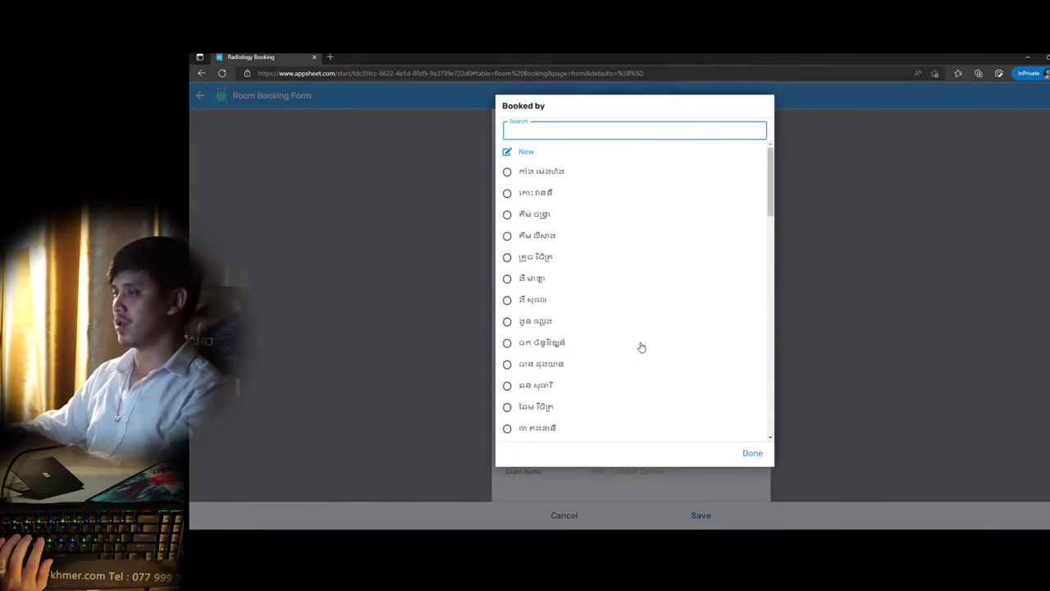
scroll(642, 348, "down", 2)
scroll(642, 348, "down", 8)
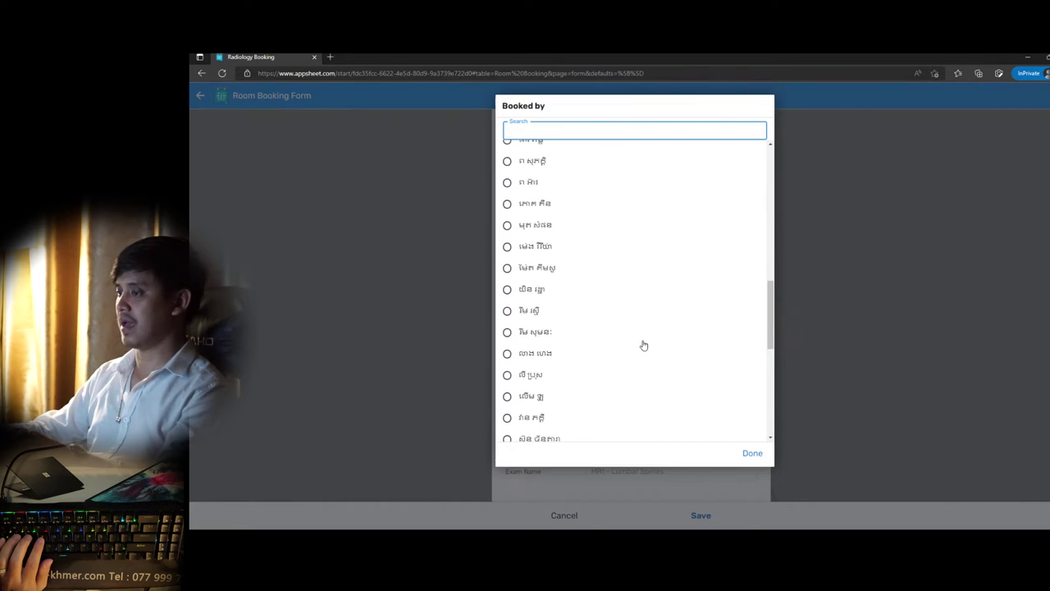
scroll(644, 345, "down", 2)
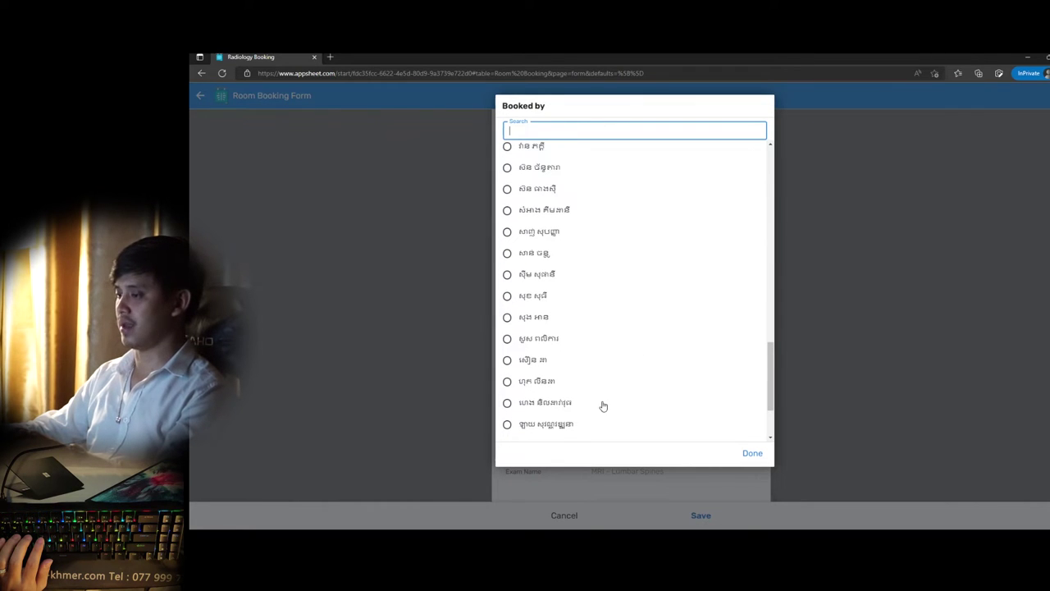
left_click(595, 431)
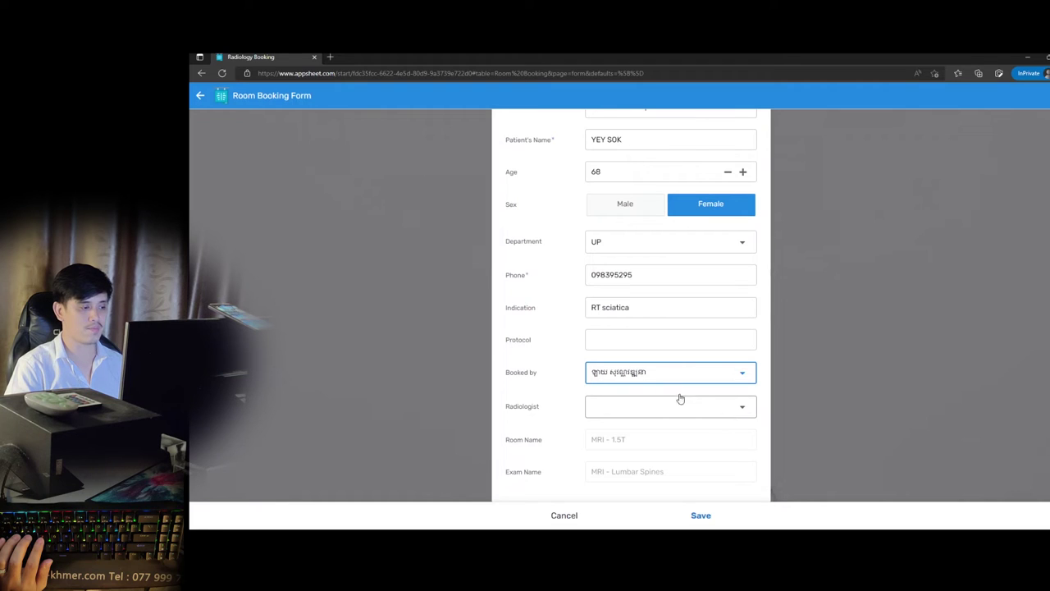
Leave Radiologist empty and save the booking
left_click(596, 409)
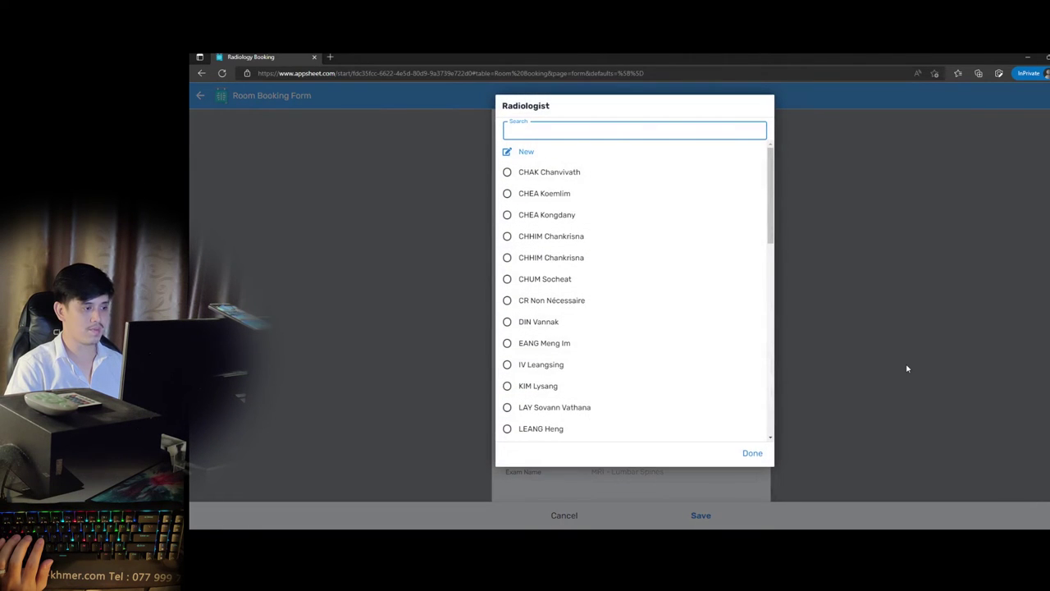
left_click(902, 369)
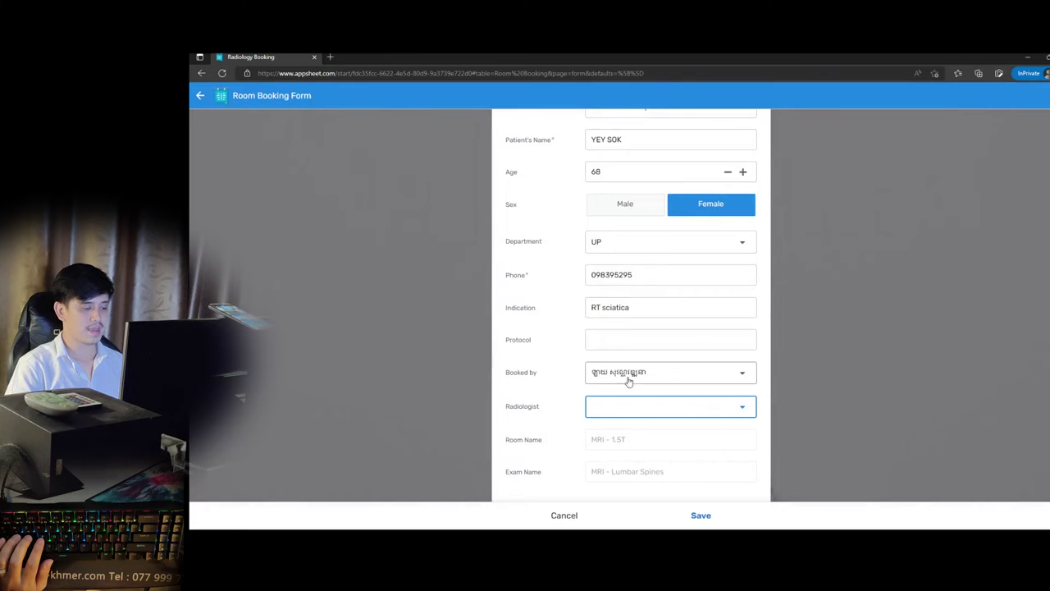
scroll(656, 457, "up", 2)
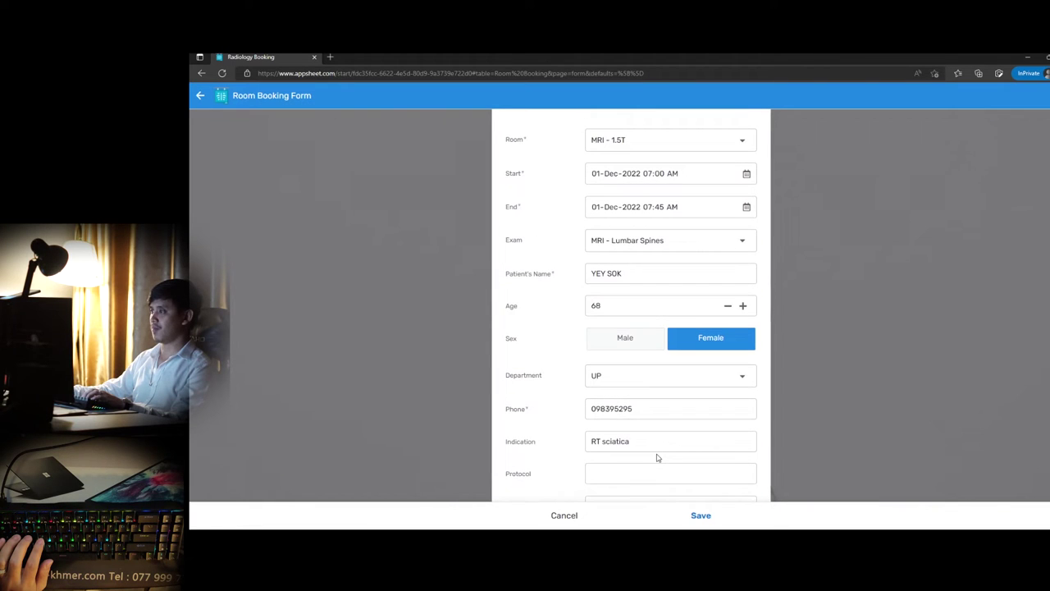
scroll(657, 458, "down", 2)
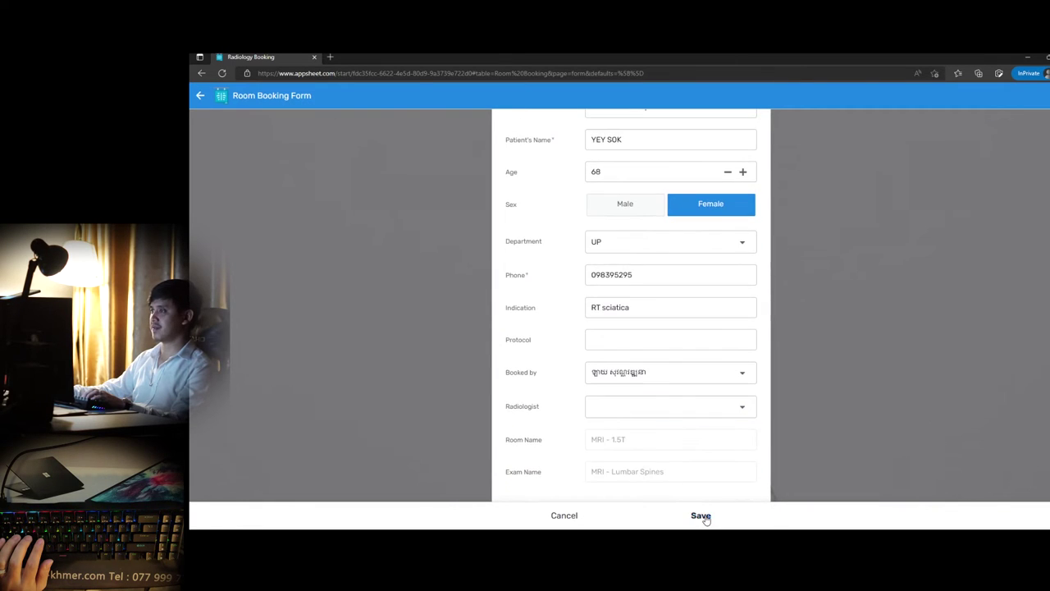
left_click(700, 515)
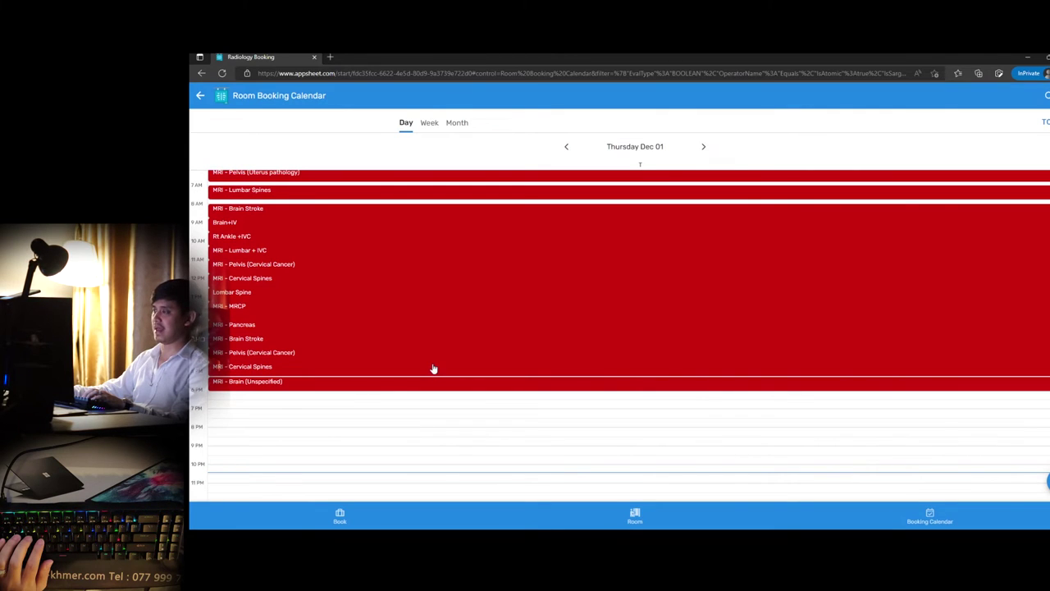
Confirm the new booking sits in the Dec 01 7 AM slot, then return to the Book sites list
scroll(433, 364, "up", 1)
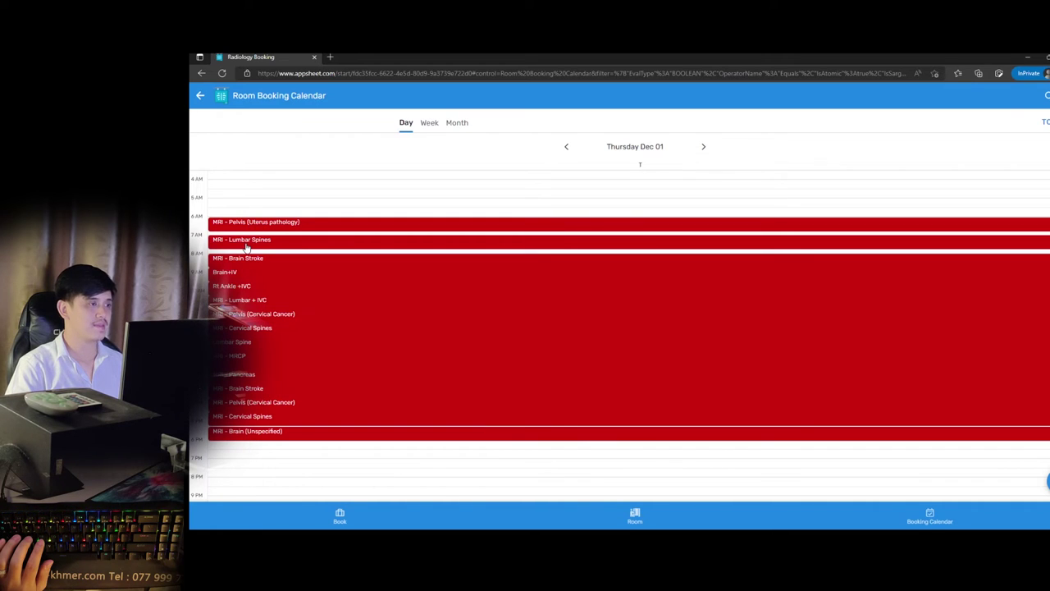
left_click(340, 515)
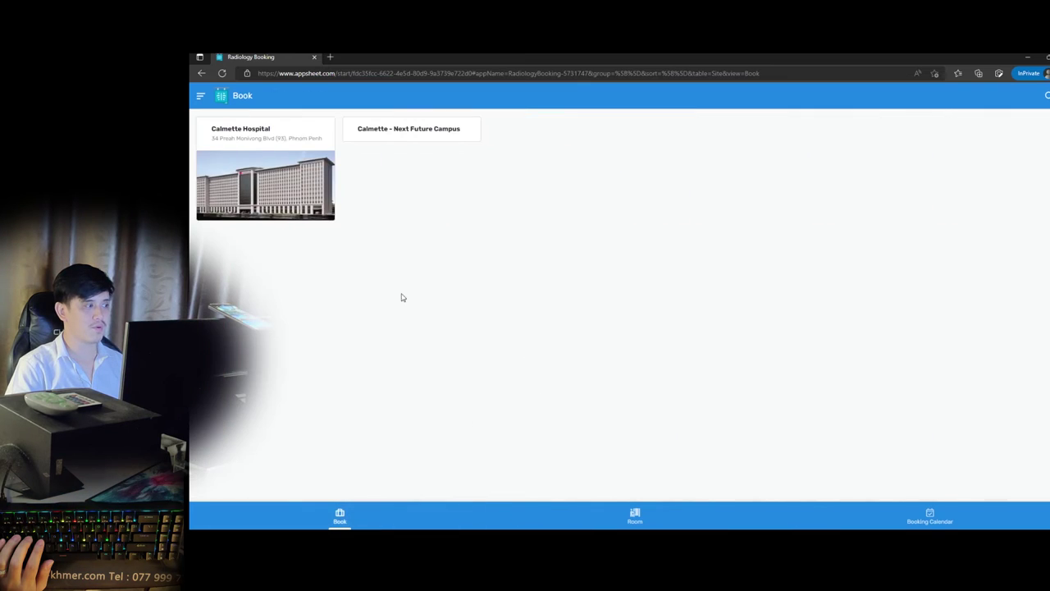
Open the Ground building of Calmette Hospital
left_click(316, 213)
scroll(591, 433, "down", 1)
left_click(589, 433)
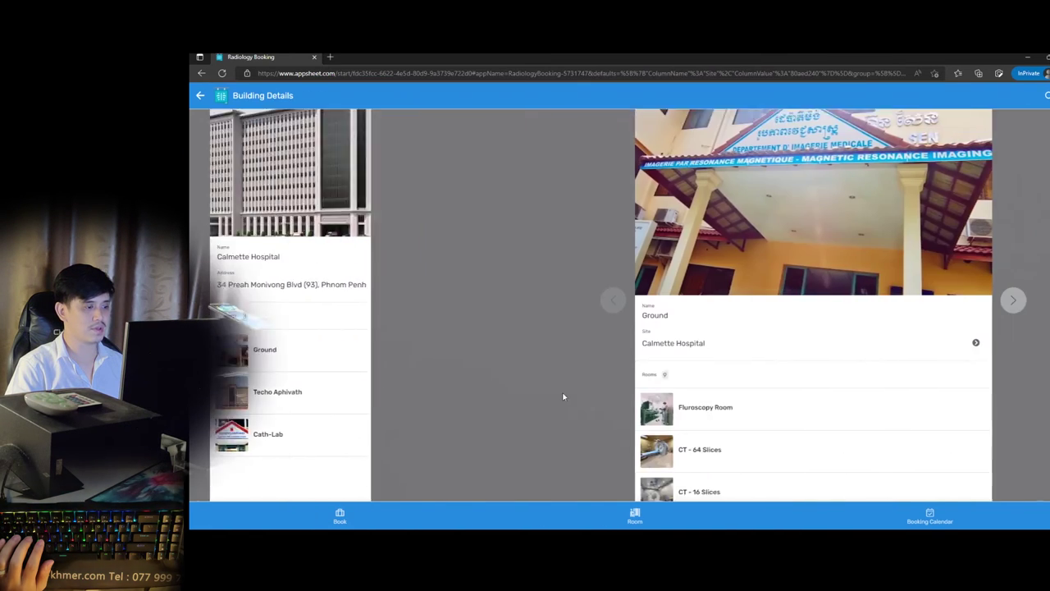
scroll(587, 446, "down", 2)
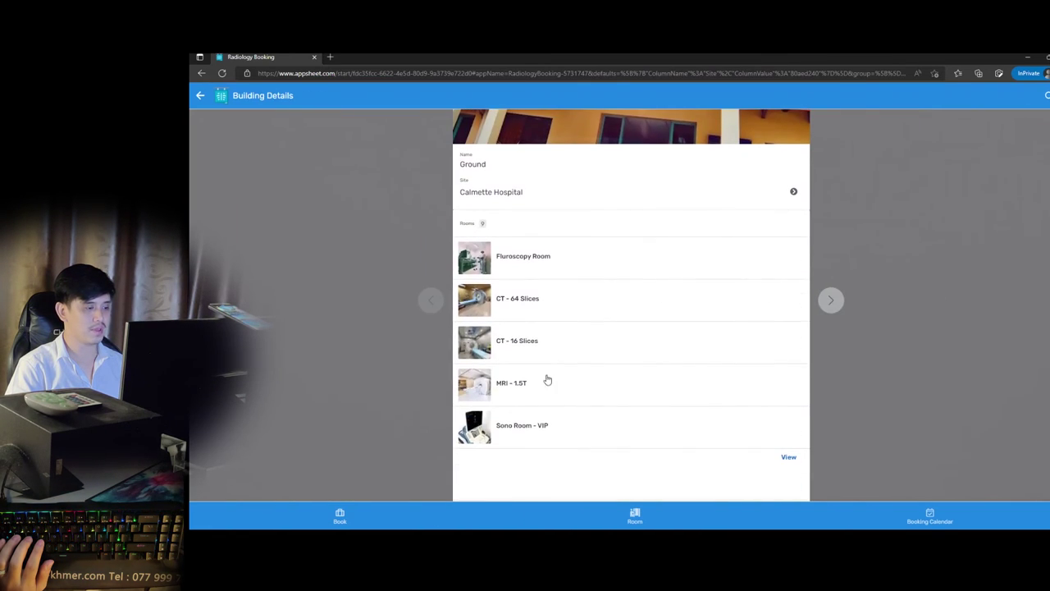
Open Sono Room - VIP and scroll its Room Bookings table to the 8:30 AM IR - FNA booking
left_click(563, 429)
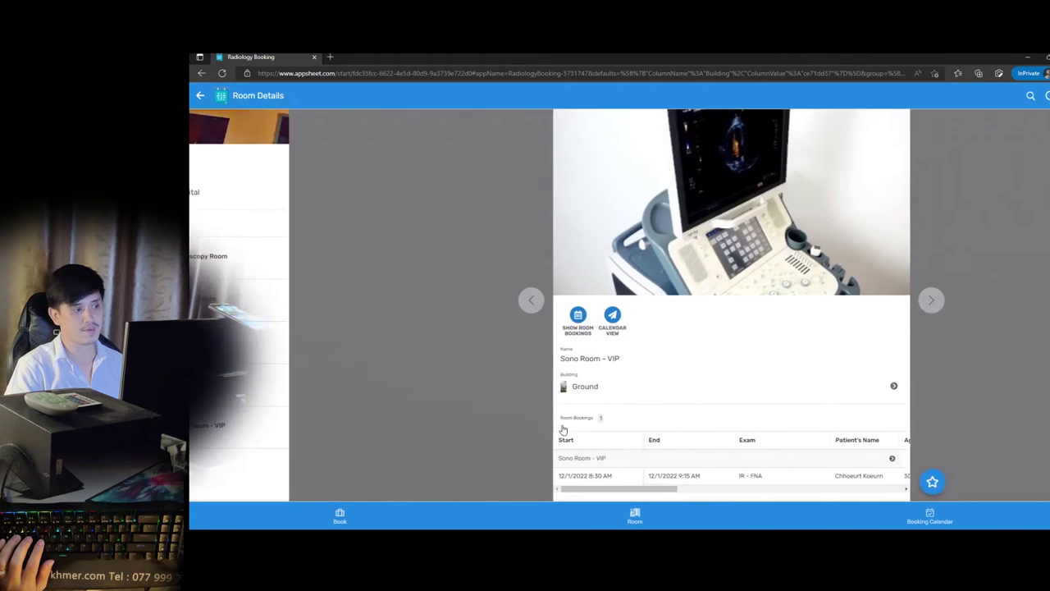
scroll(566, 415, "down", 1)
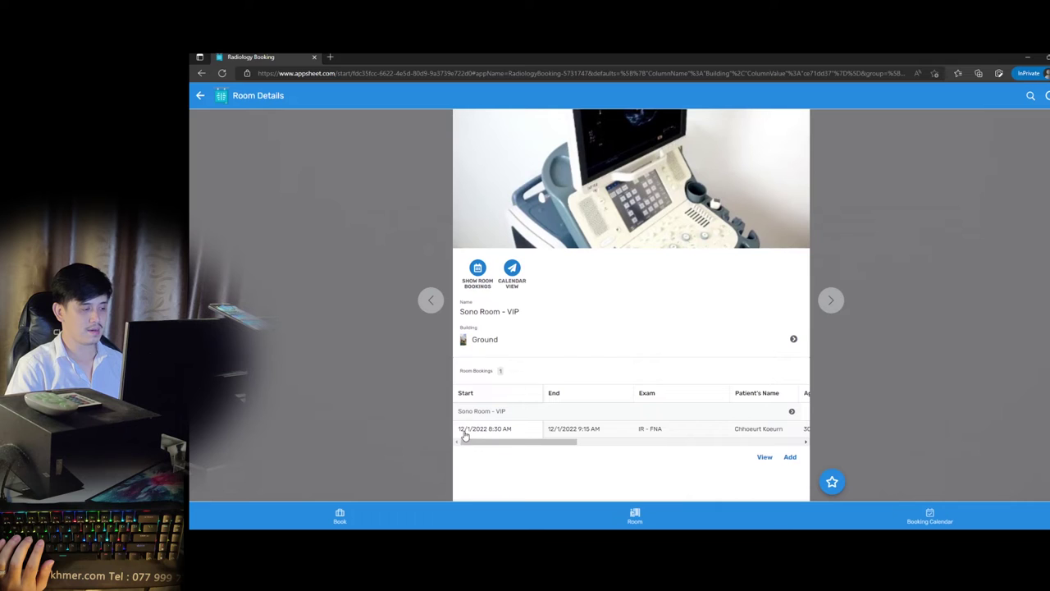
left_click_drag(499, 444, 547, 446)
scroll(542, 446, "left", 3)
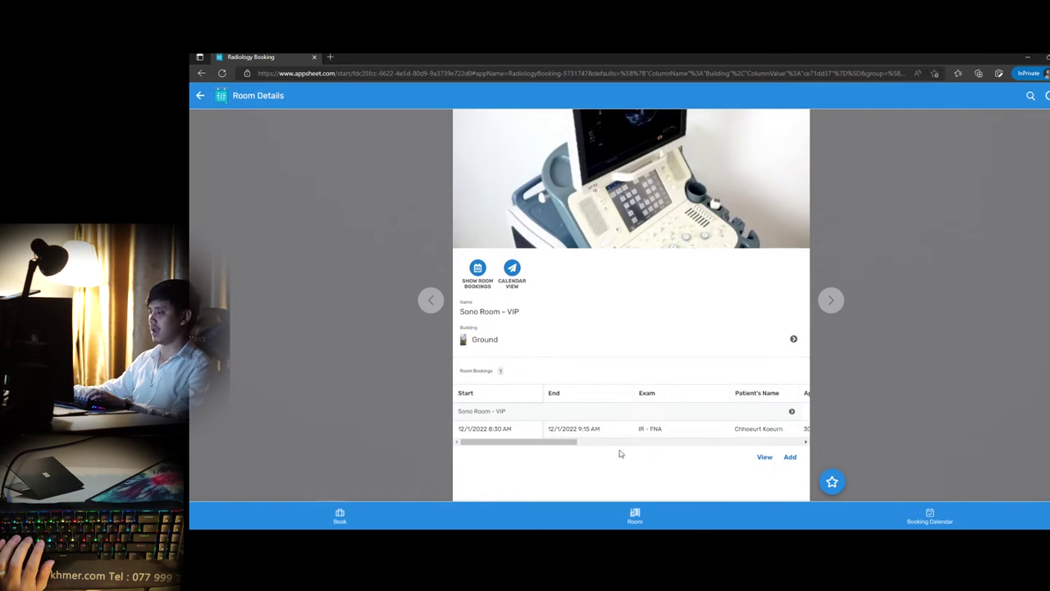
mouse_move(547, 446)
left_mouse_down()
mouse_move(580, 441)
mouse_move(534, 443)
left_mouse_up()
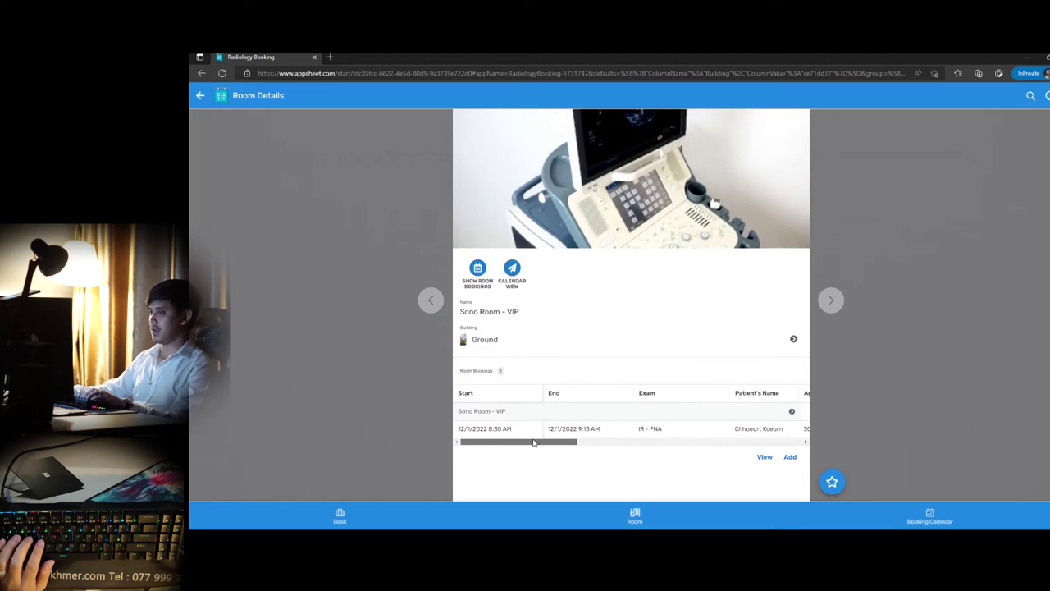